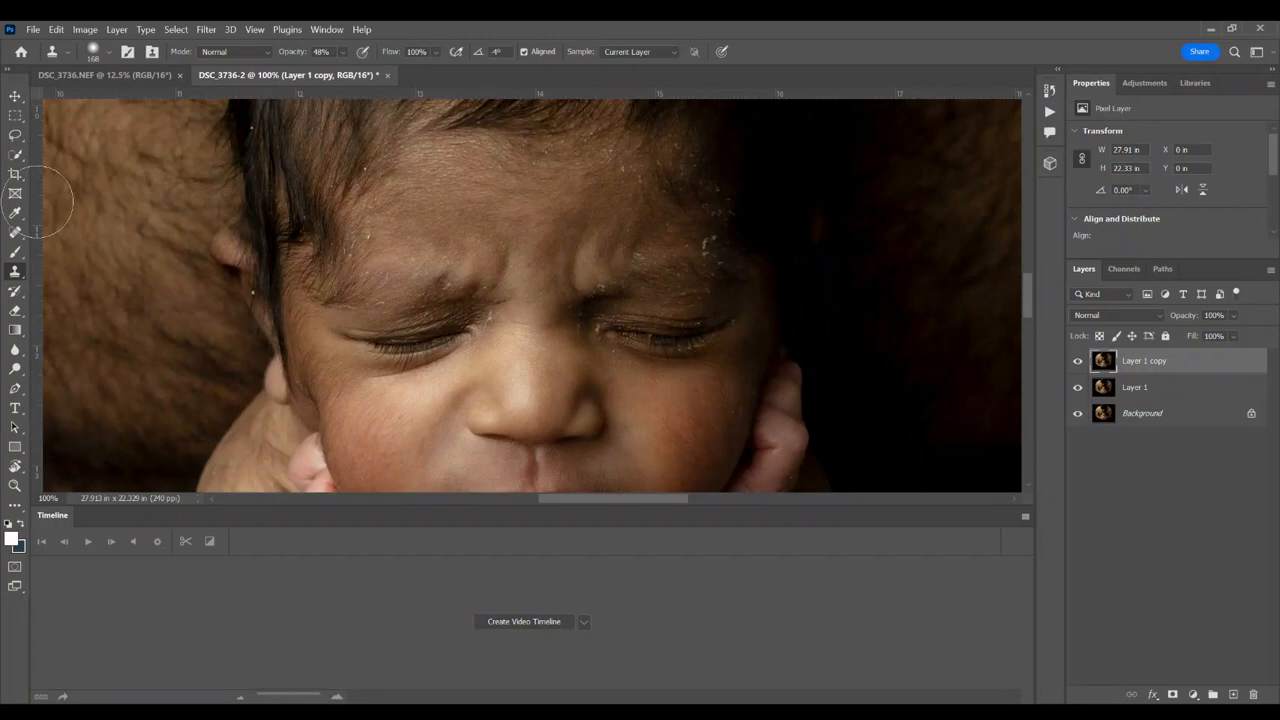
Step: Use a smaller Spot Healing Brush to retouch the mark between the baby's nose bridge and the inner eye corner
click(15, 234)
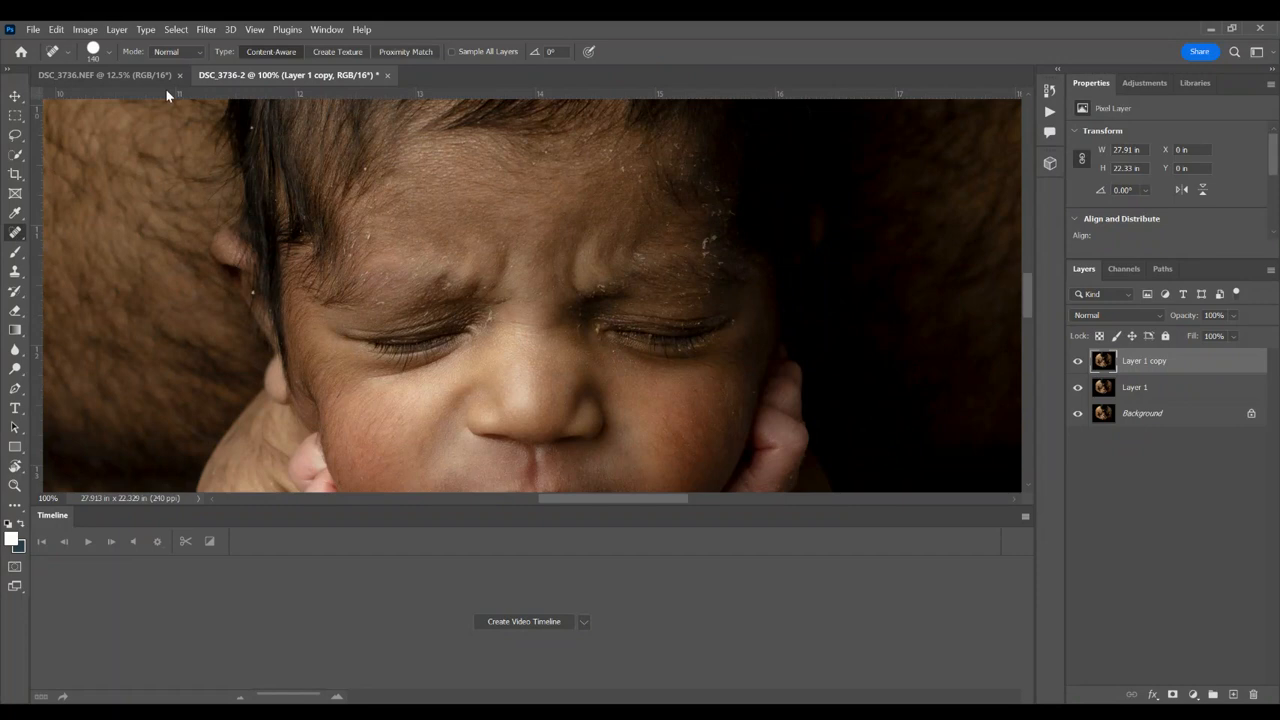
click(93, 51)
drag(85, 95, 75, 95)
click(481, 313)
click(495, 318)
Step: Lasso the small patch beside the baby's inner eye corner, fill it to blend with the skin, and deselect
key(l)
drag(493, 306, 497, 338)
key(shift+F5)
key(Return)
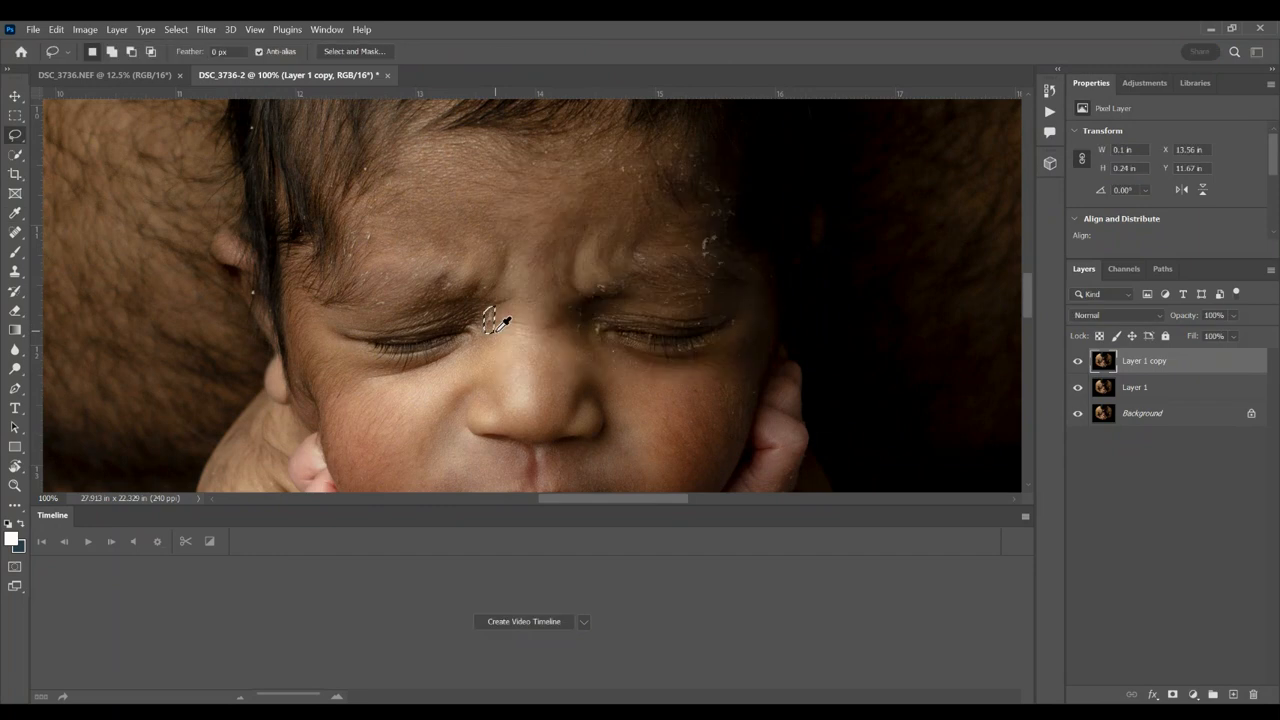
key(ctrl+d)
key(ctrl+shift+d)
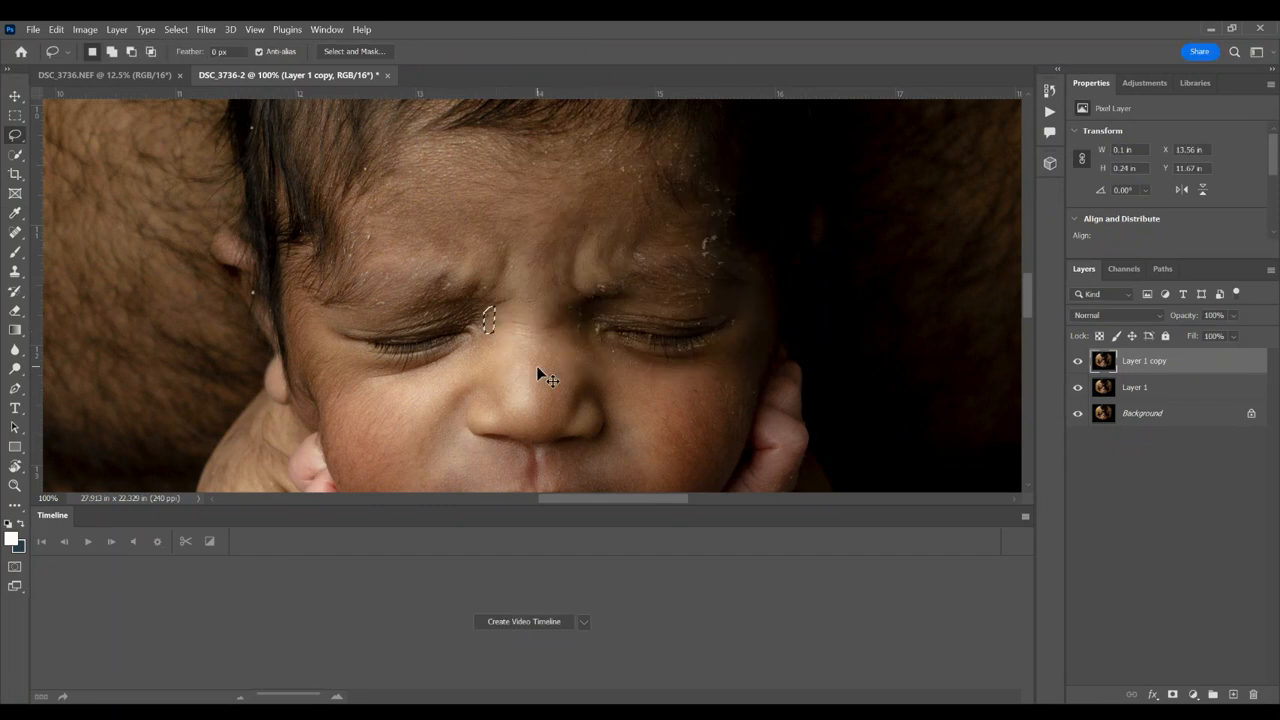
key(ctrl+d)
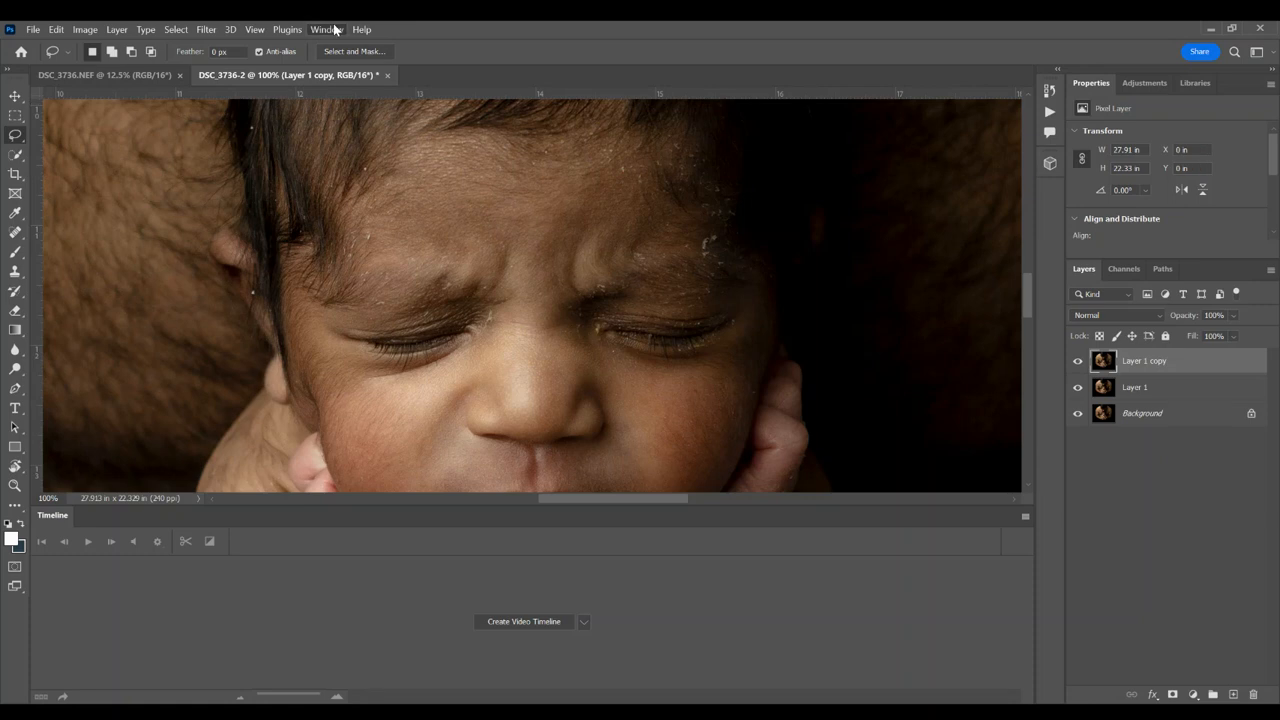
Step: Open the Actions, view them as an expandable list, and return them to button mode
click(328, 120)
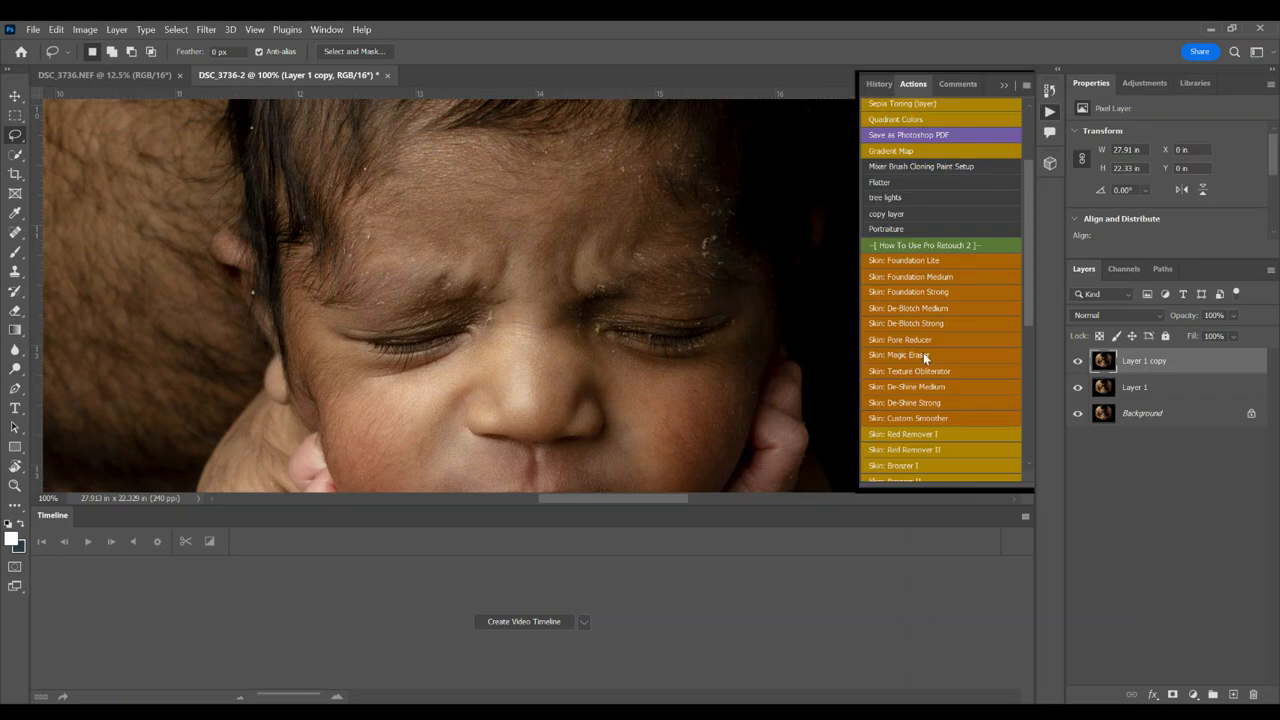
click(1006, 85)
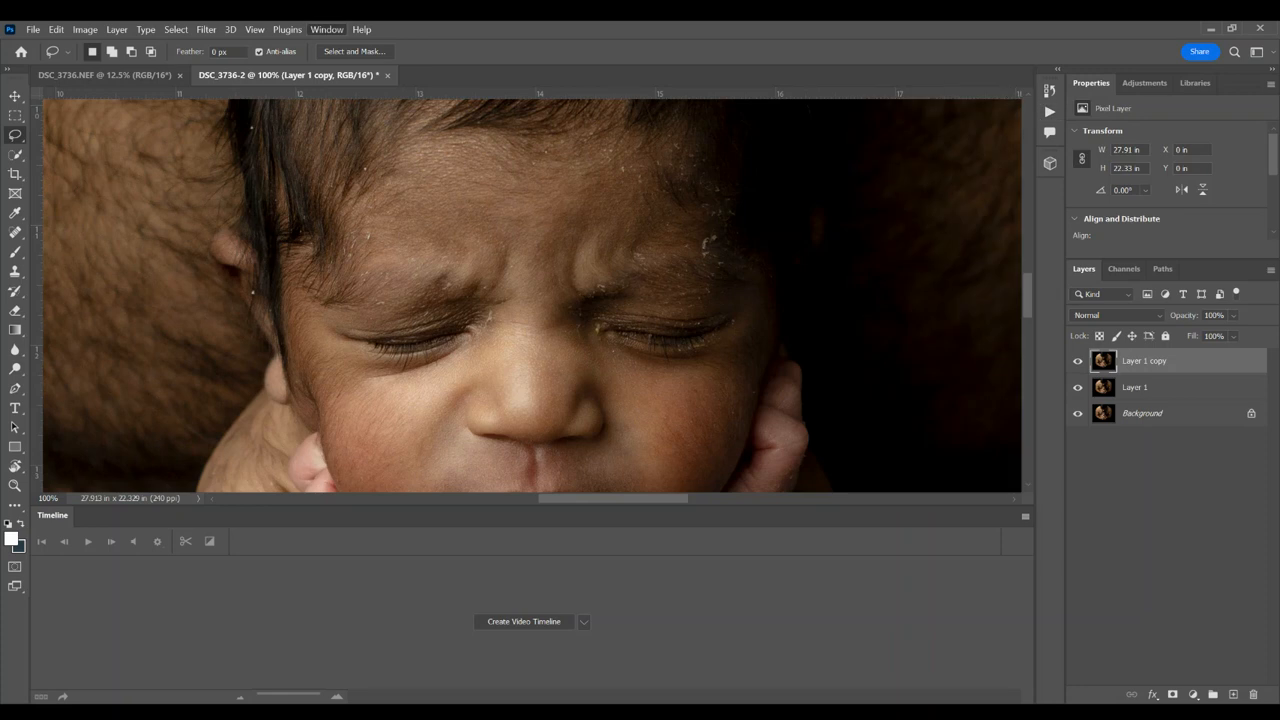
click(336, 127)
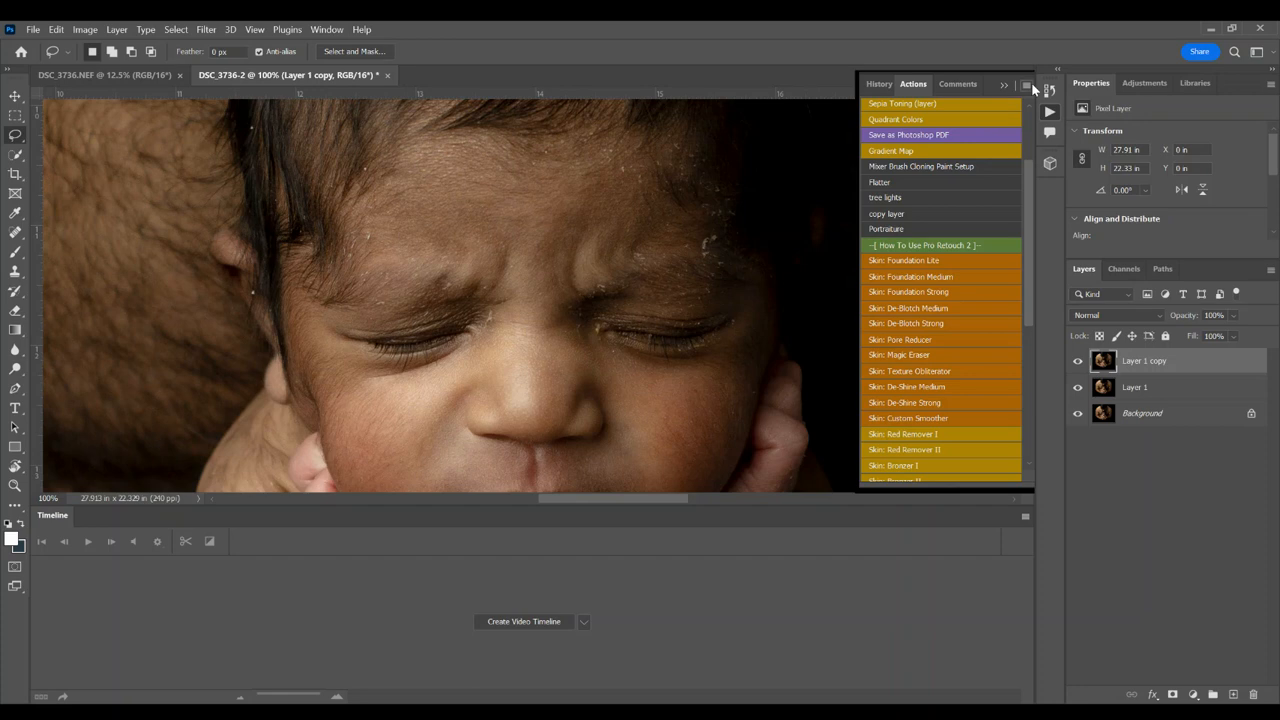
click(1028, 87)
click(1056, 90)
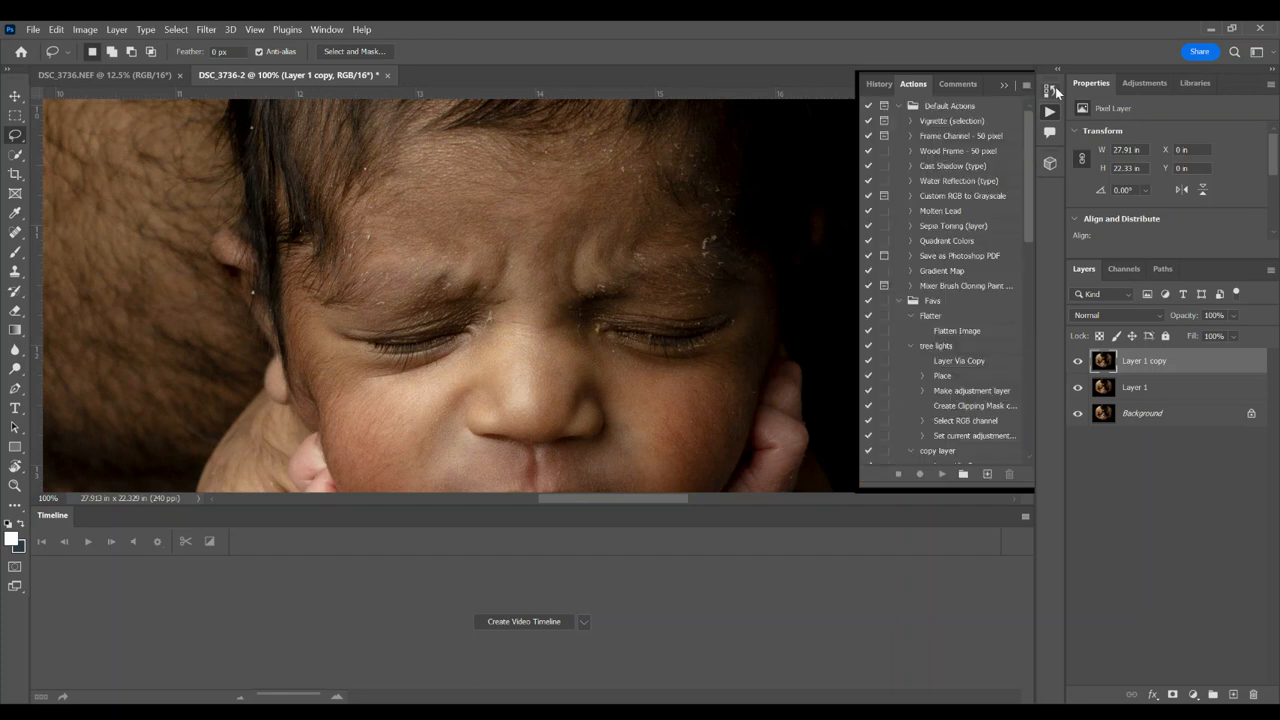
drag(1027, 172, 1021, 104)
click(1056, 87)
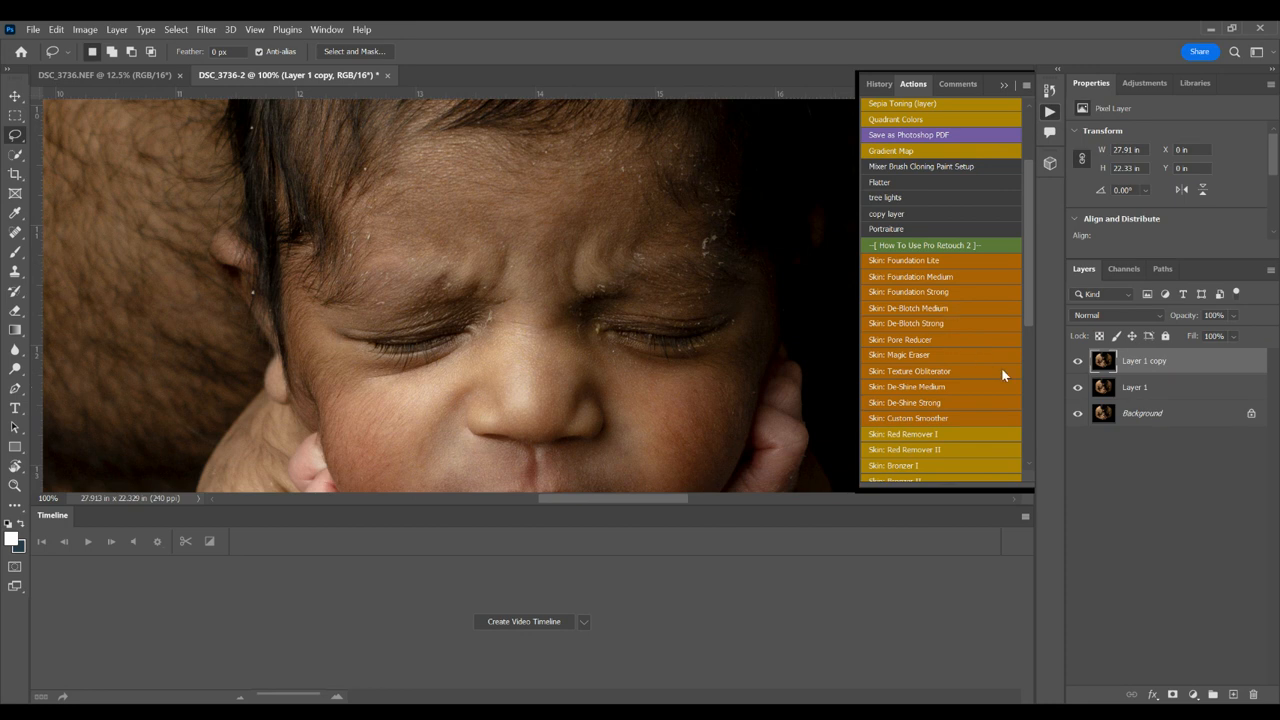
Step: Run the Skin: Magic Eraser action and reduce the brush to 44 px for the speck below the baby's ear
click(898, 356)
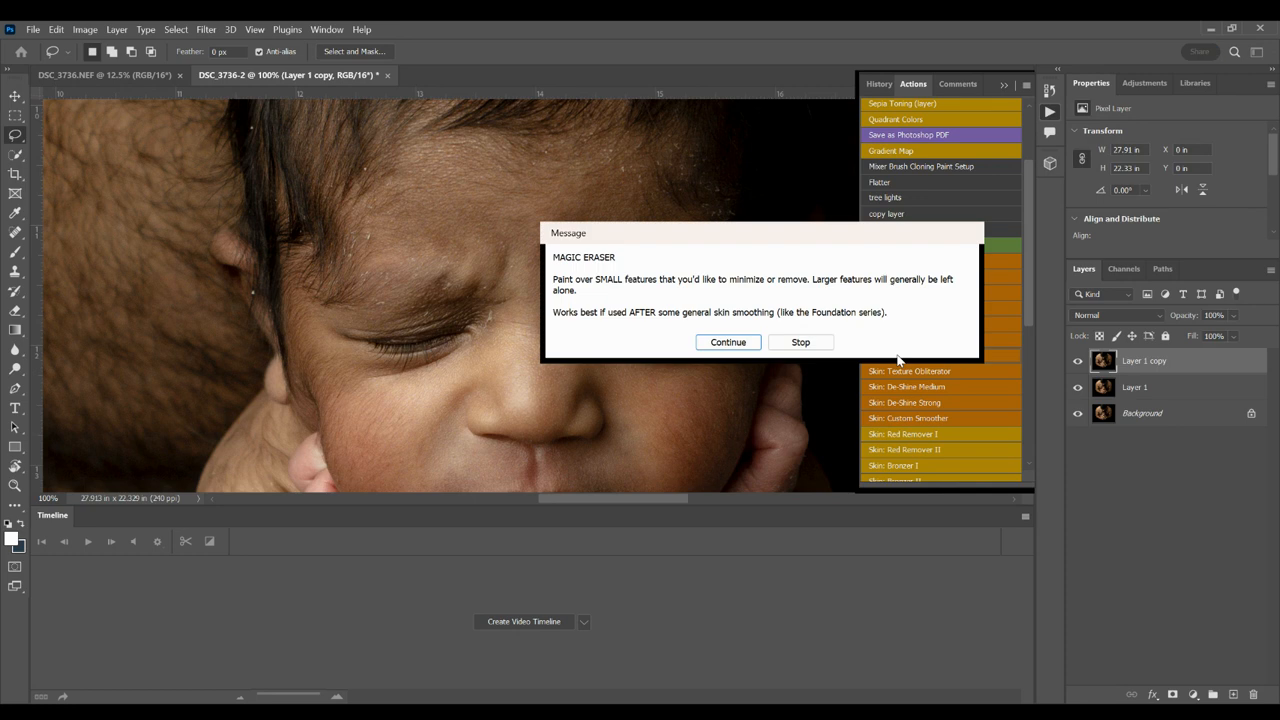
click(728, 342)
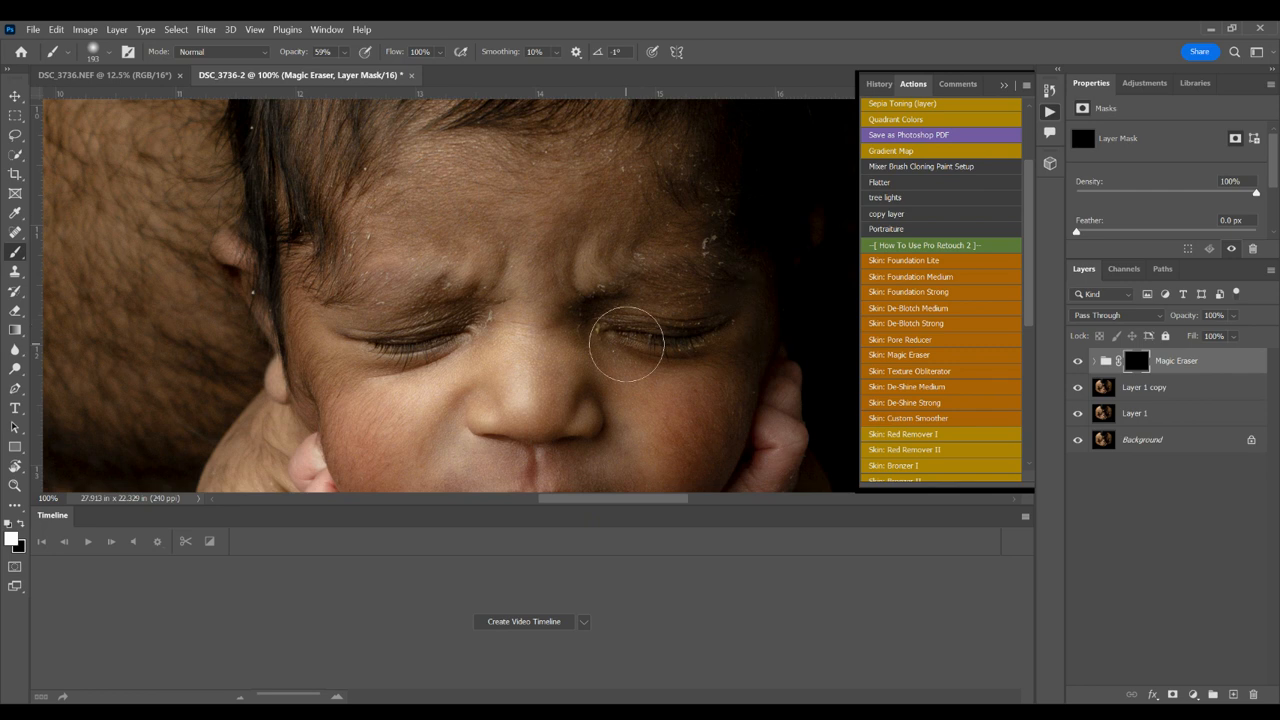
click(109, 52)
click(102, 95)
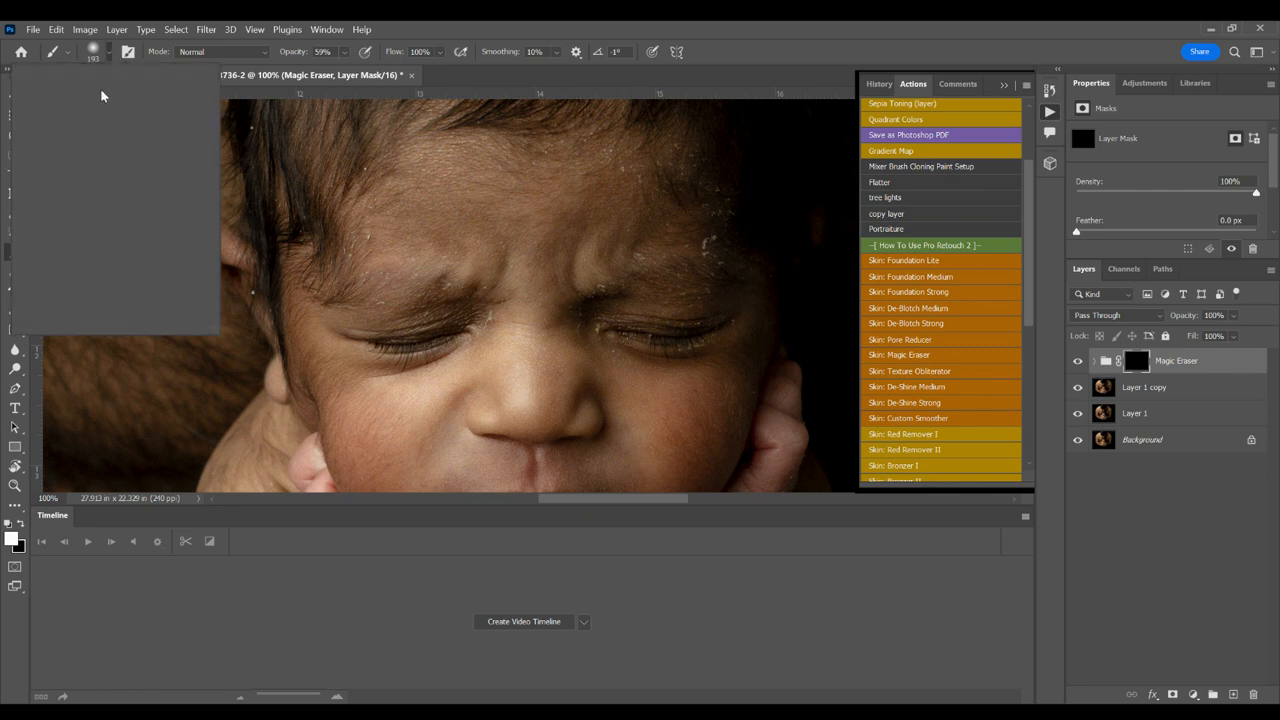
drag(102, 98, 105, 98)
click(253, 293)
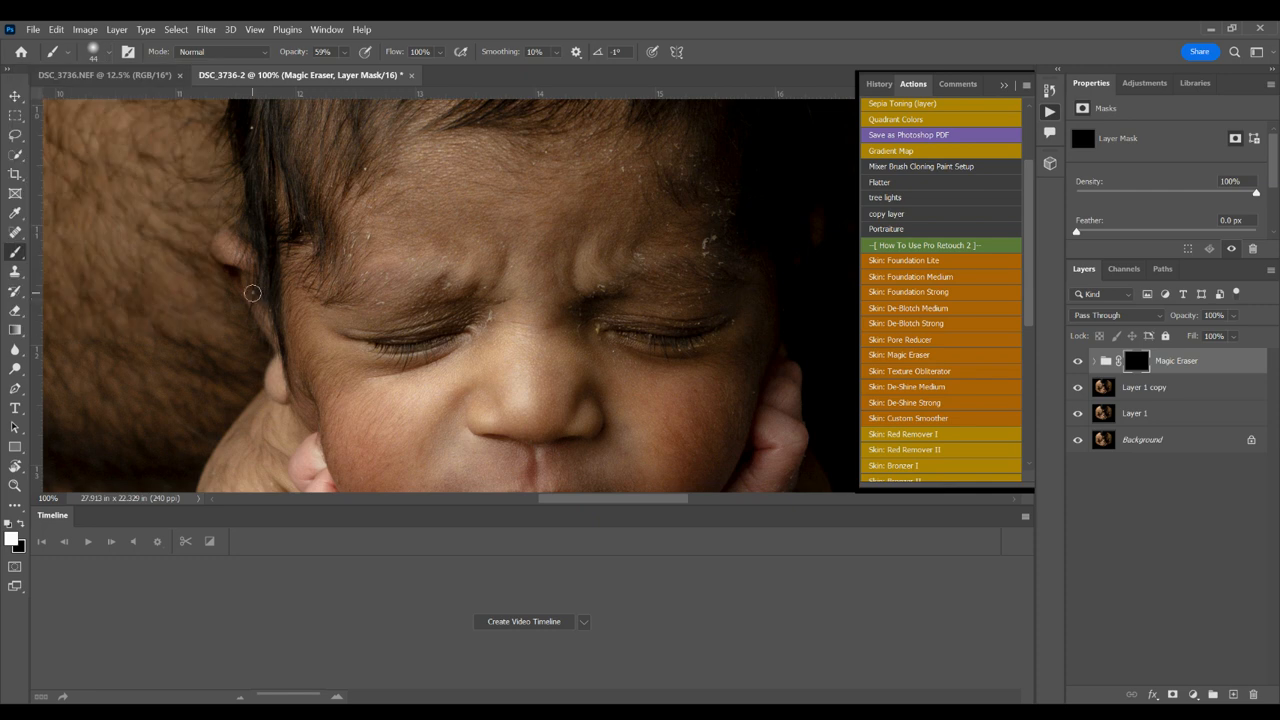
Step: Raise the brush opacity to 100% and paint white on the Magic Eraser mask over the flakes near the ear, brow and temple
click(345, 52)
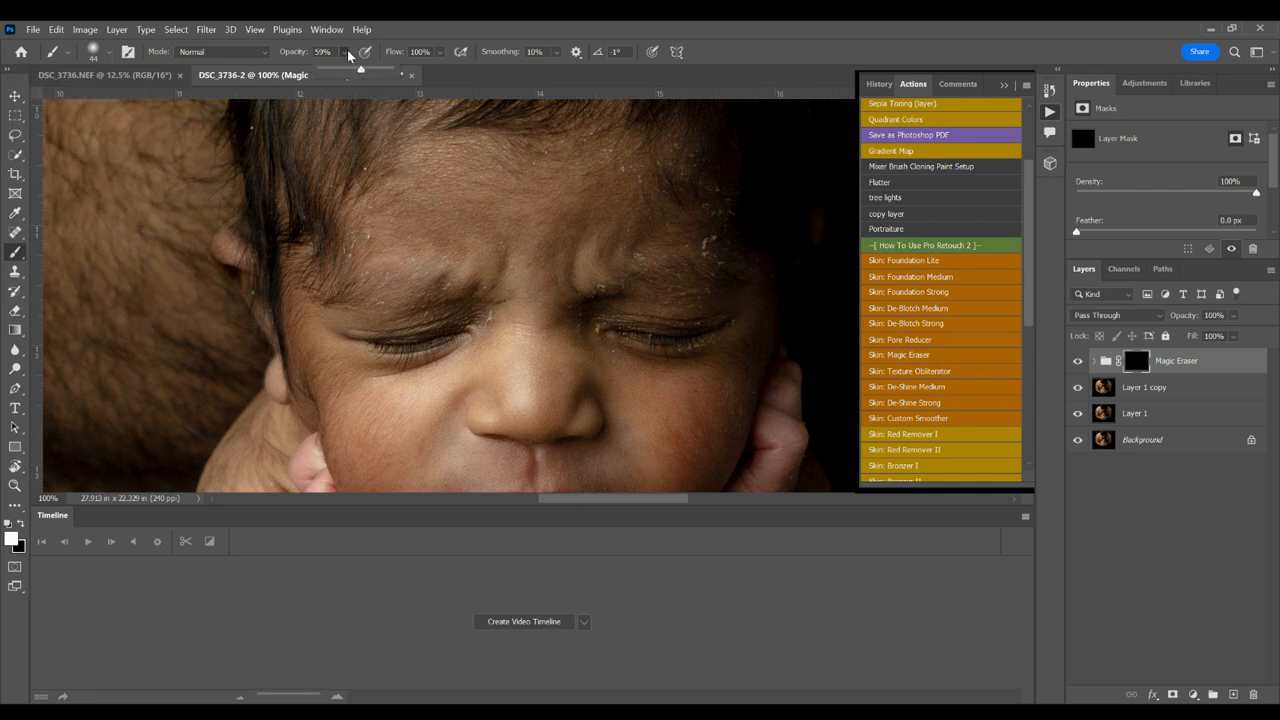
drag(362, 73, 441, 74)
click(251, 294)
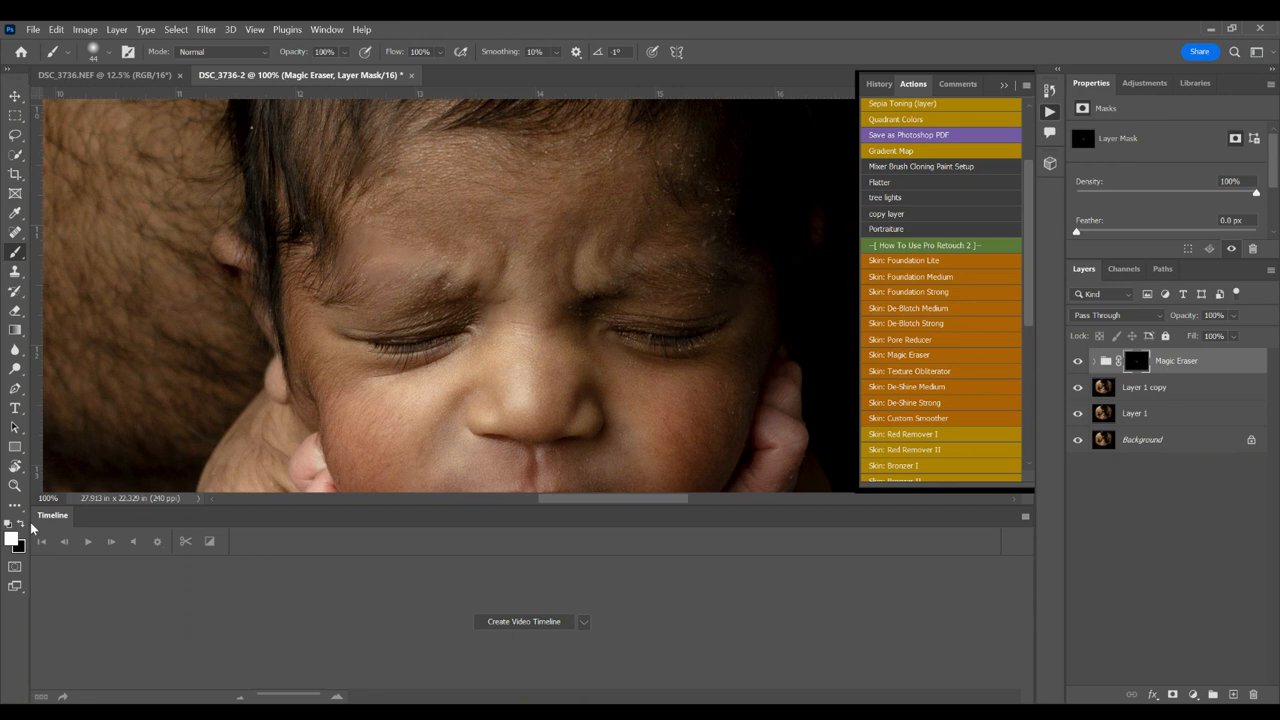
key(x)
click(24, 523)
click(1006, 87)
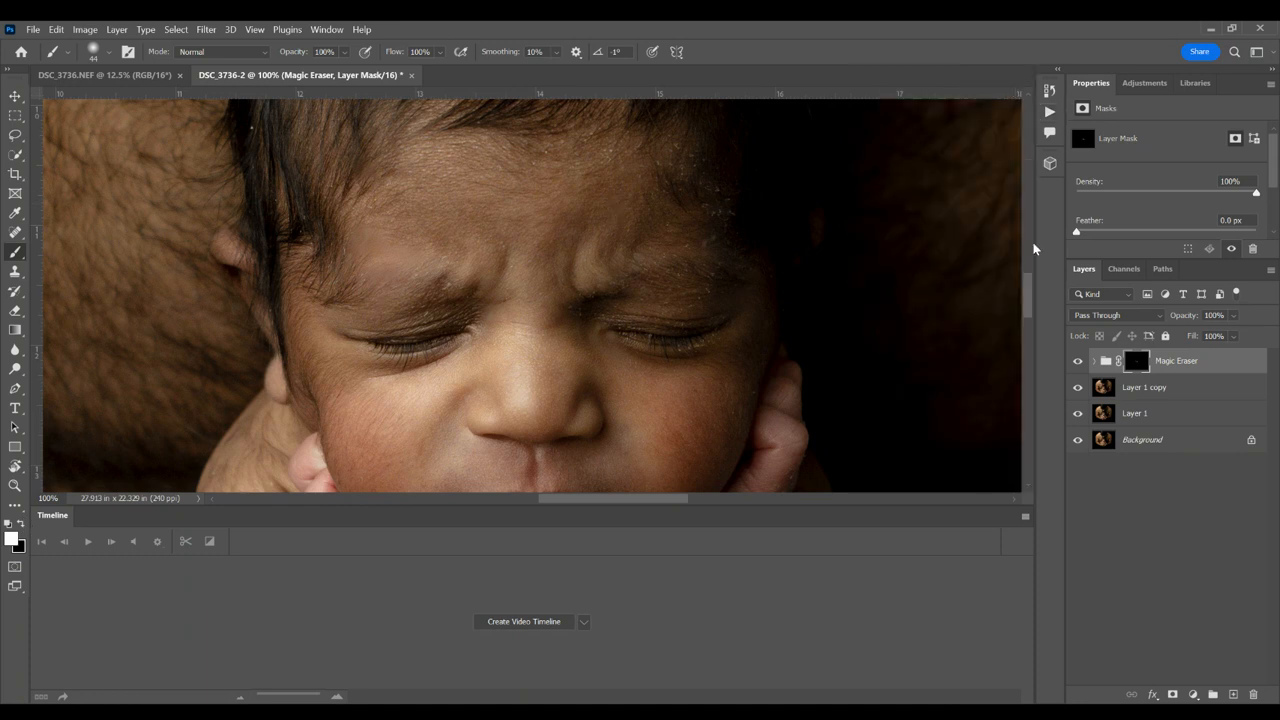
Step: Continue painting white on the Magic Eraser mask over the remaining small flakes on the baby's skin
drag(1031, 314, 1033, 335)
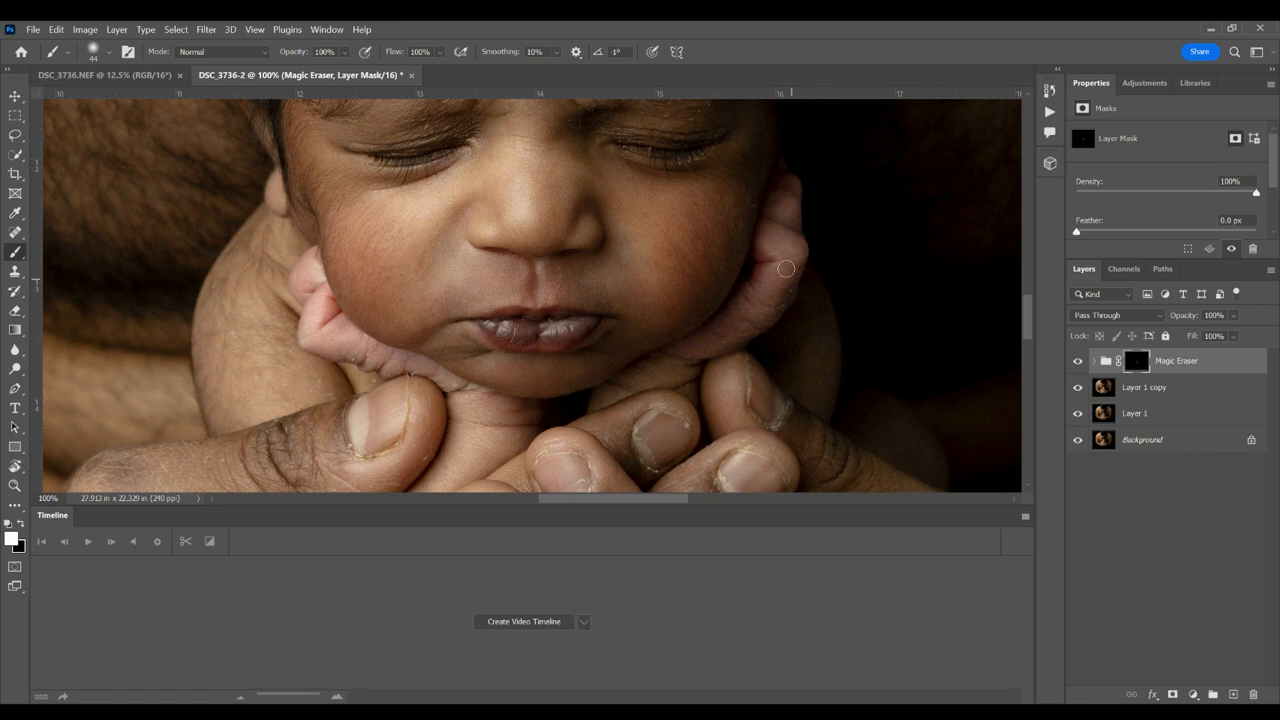
scroll(1024, 333, up, 3)
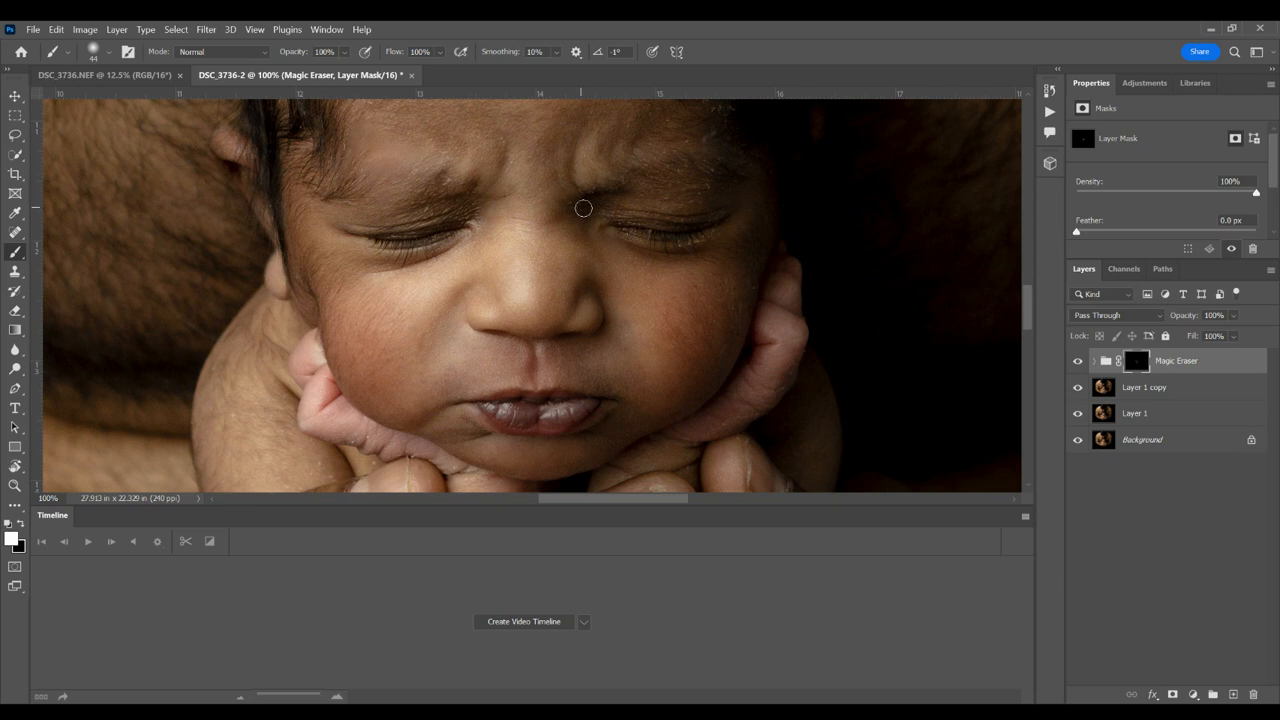
drag(1028, 323, 1029, 304)
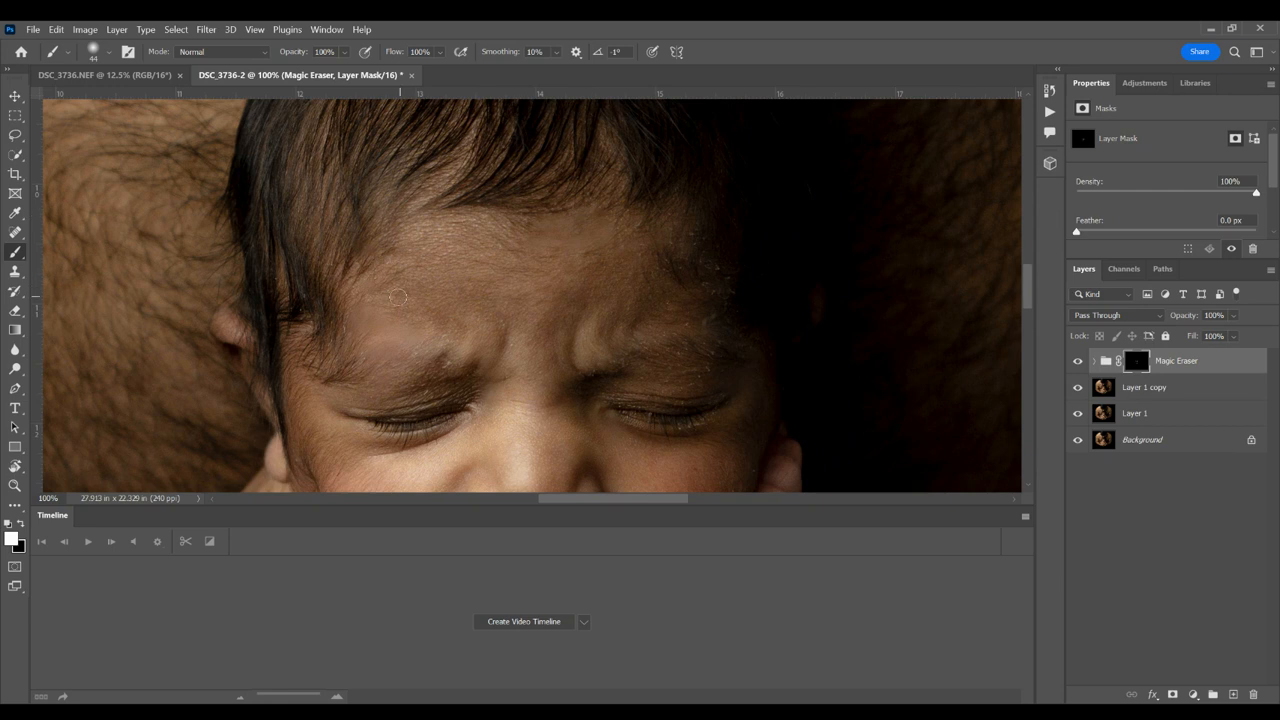
key(x)
click(18, 524)
scroll(1029, 276, up, 3)
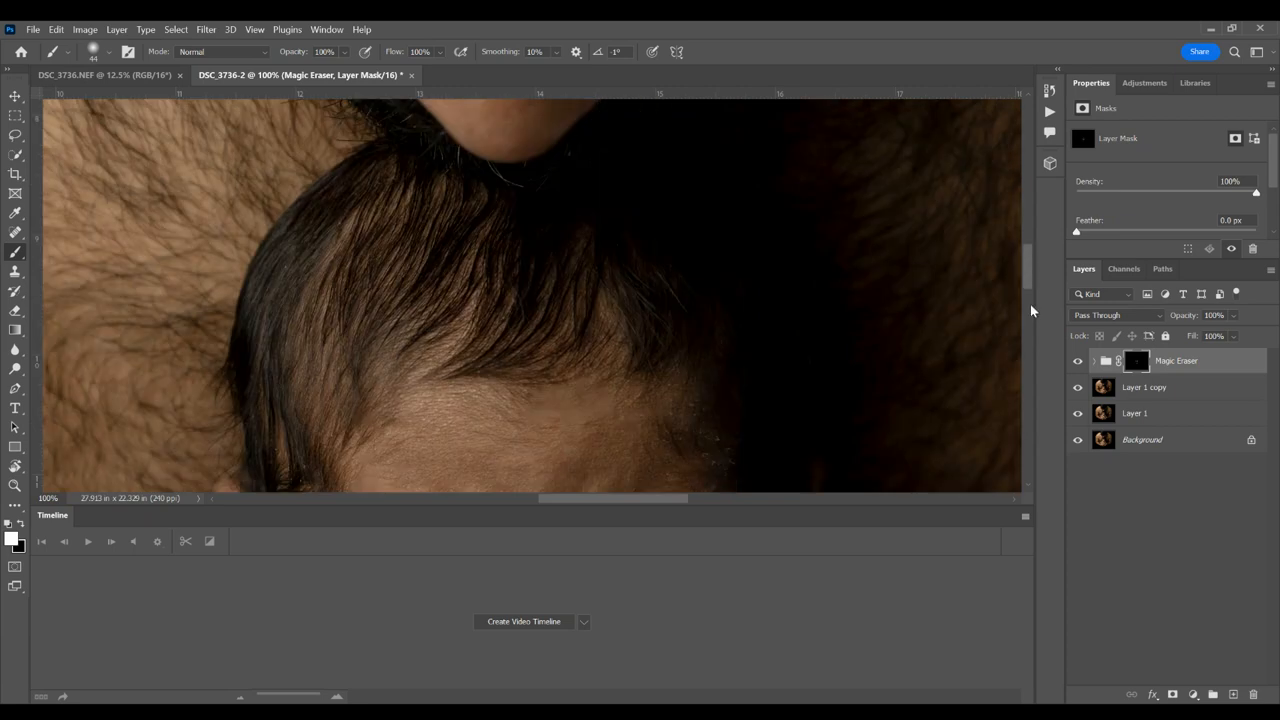
Step: Try to remove the dark spot on the finger with a lasso selection and fill while the Magic Eraser mask is active
drag(1026, 272, 1034, 366)
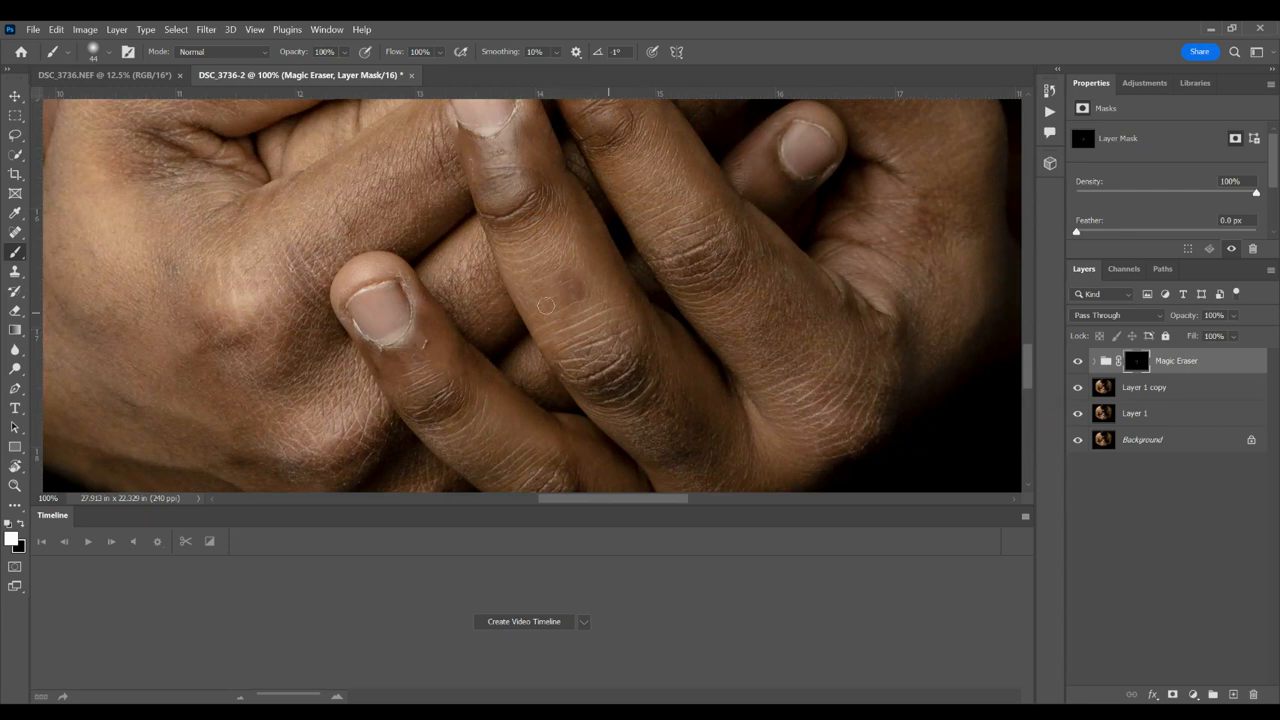
click(15, 135)
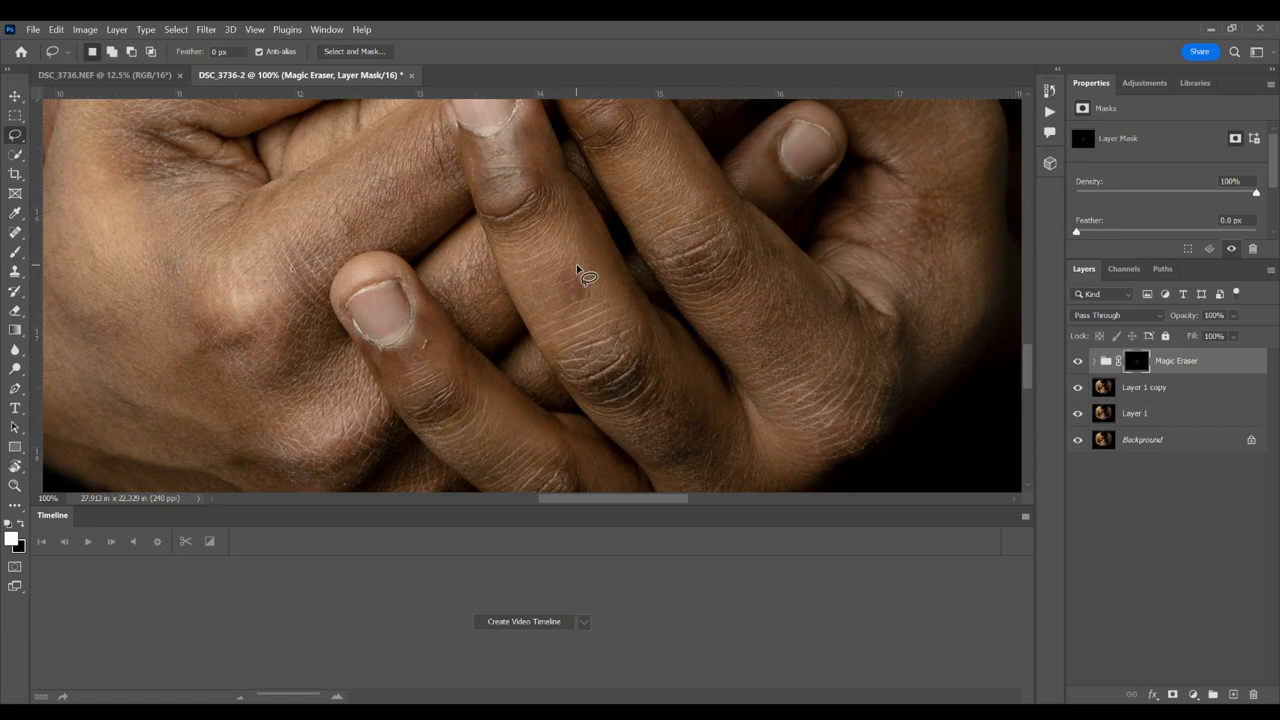
mouse_move(576, 265)
mouse_down()
mouse_move(557, 310)
mouse_move(598, 287)
mouse_up()
key(shift+F5)
key(Return)
key(ctrl+d)
Step: On Layer 1 copy, lasso the dark spot on the finger, fill it to blend with the skin, and deselect
click(1102, 390)
mouse_move(586, 280)
mouse_down()
mouse_move(566, 263)
mouse_move(562, 300)
mouse_move(594, 294)
mouse_up()
key(shift+F5)
key(Return)
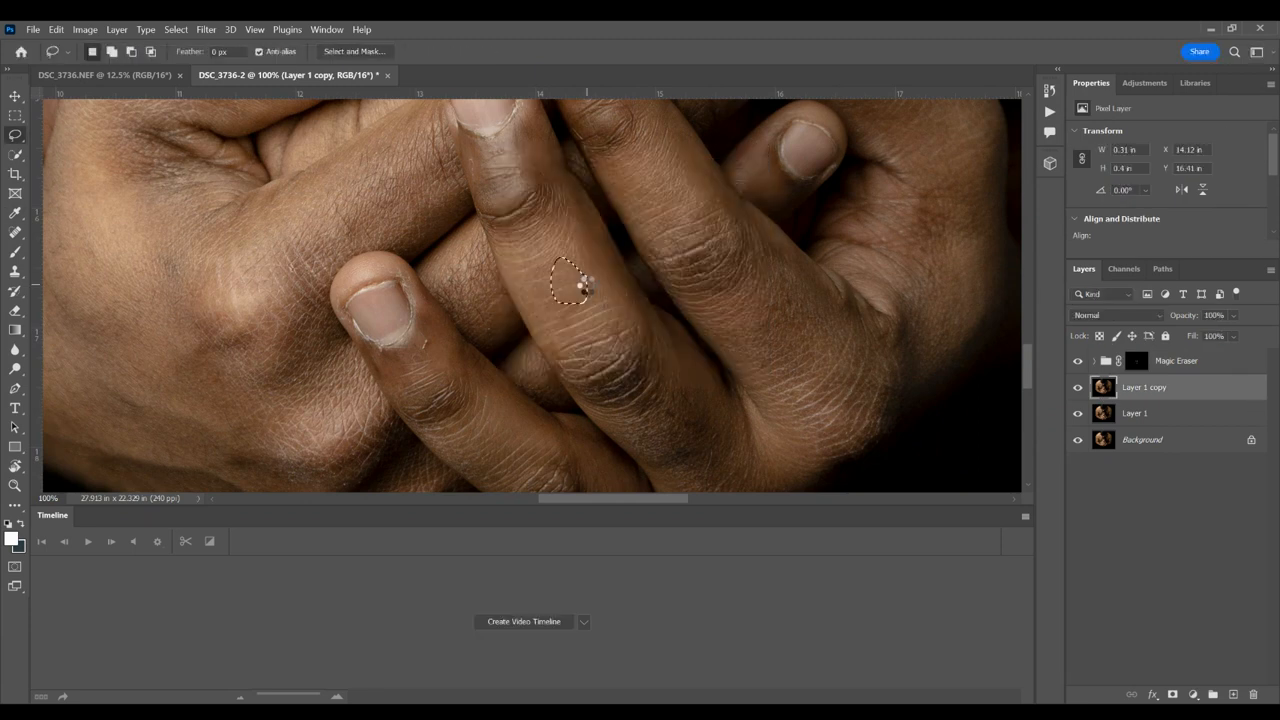
key(ctrl+d)
Step: Run the Skin: De-Blotch Medium action above Layer 1 copy to even out the baby's facial skin
mouse_move(1027, 367)
mouse_down()
mouse_move(1027, 381)
mouse_move(1017, 289)
mouse_move(1019, 306)
mouse_up()
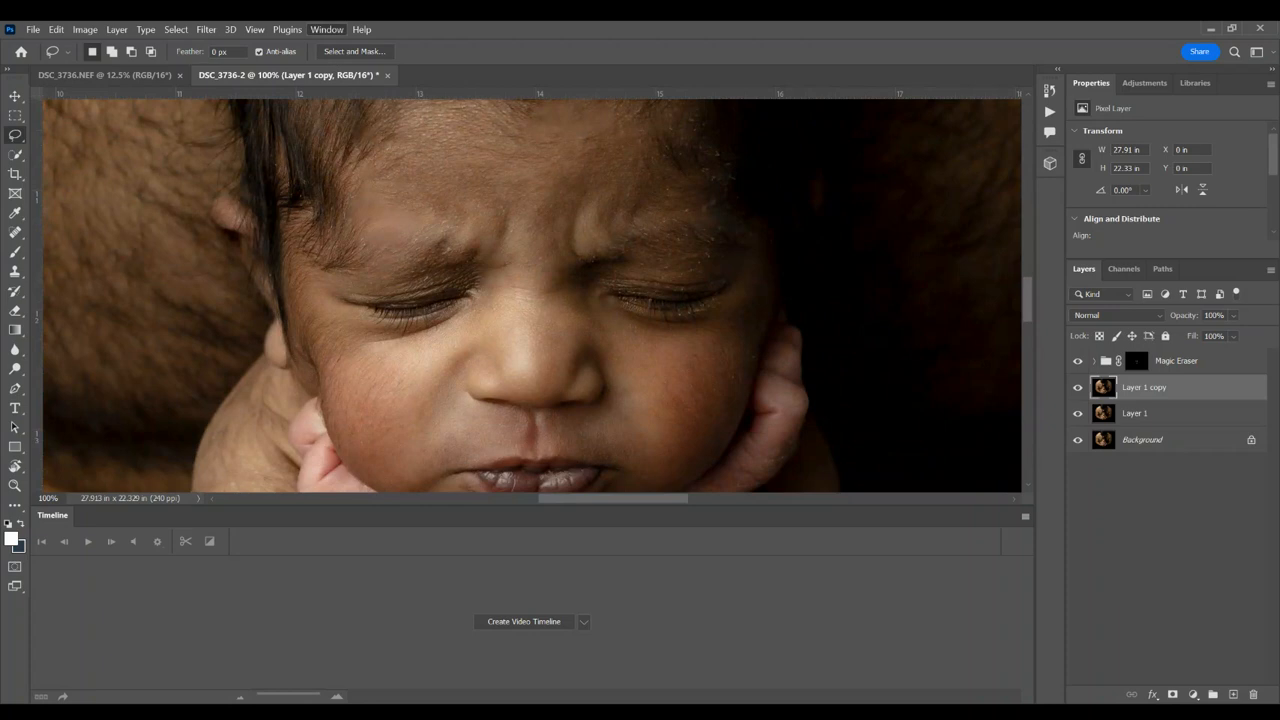
click(341, 127)
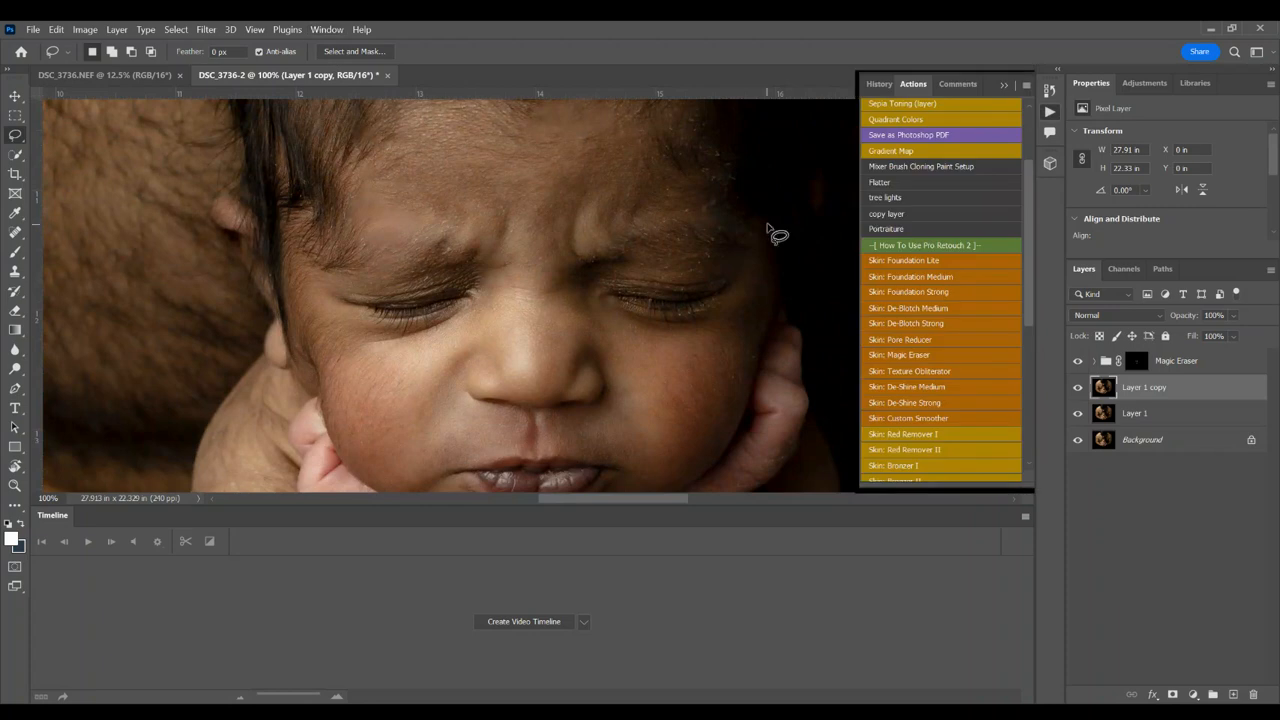
click(934, 306)
click(697, 352)
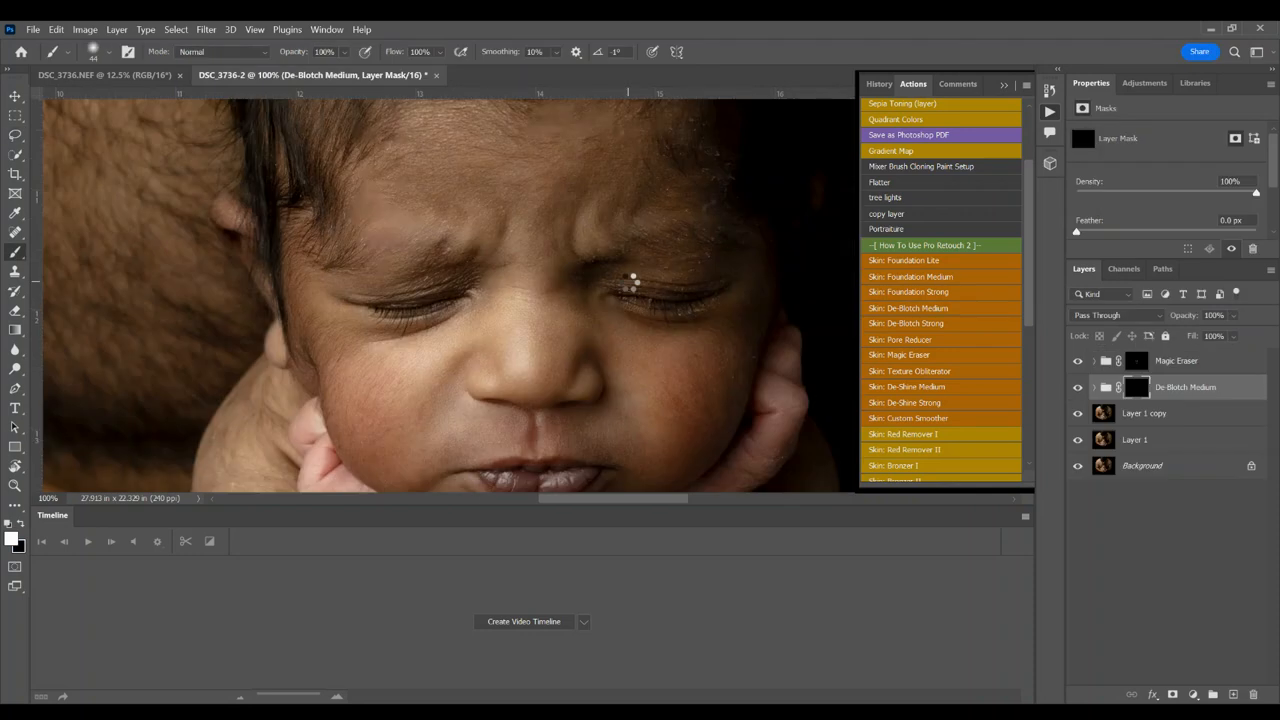
Step: Enlarge the brush to 120 px and paint the De-Blotch Medium mask over the blotchy skin on the baby's face
click(1003, 87)
drag(1030, 283, 1029, 309)
click(109, 53)
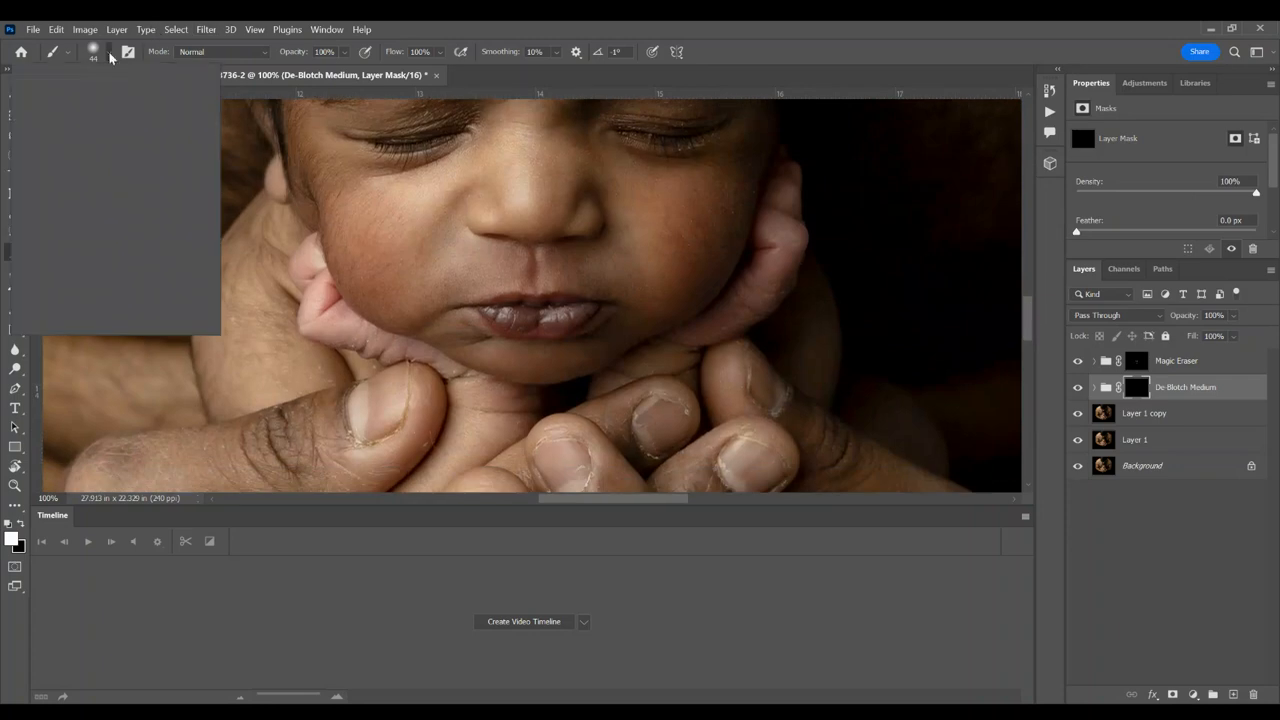
click(161, 97)
drag(161, 99, 137, 100)
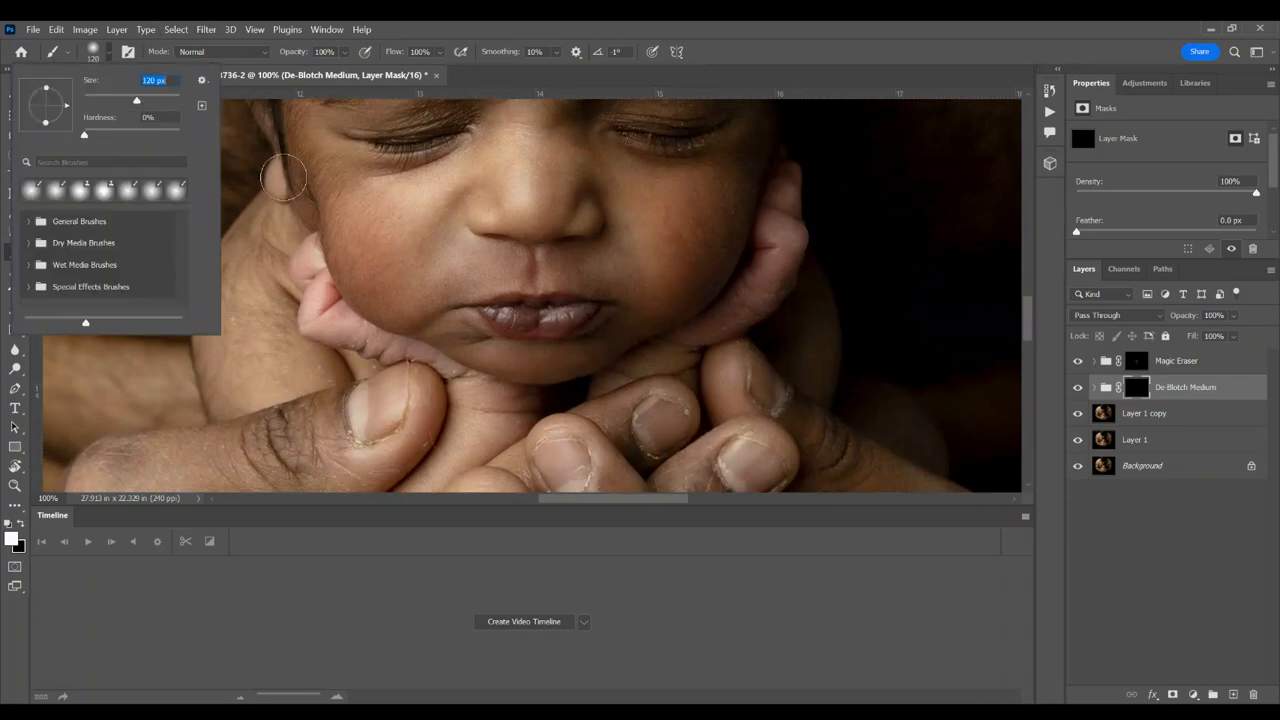
mouse_move(366, 202)
mouse_down()
mouse_move(372, 238)
mouse_move(357, 229)
mouse_up()
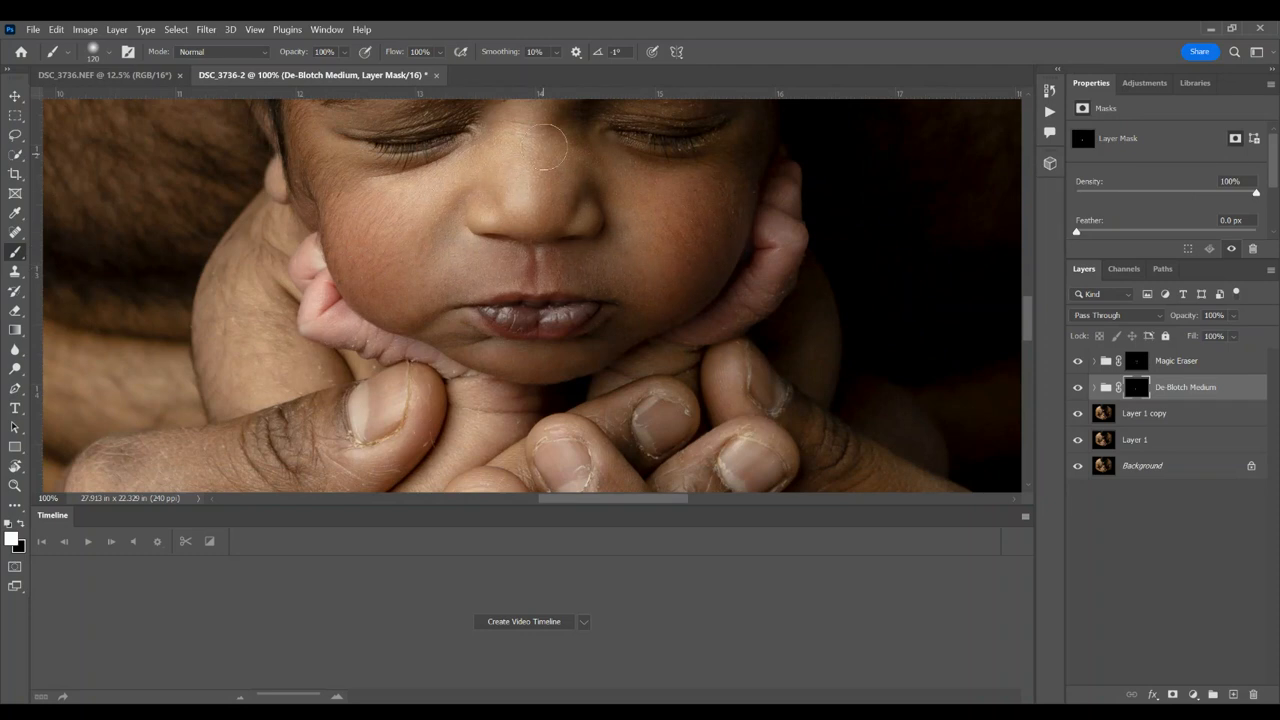
drag(1027, 322, 1026, 295)
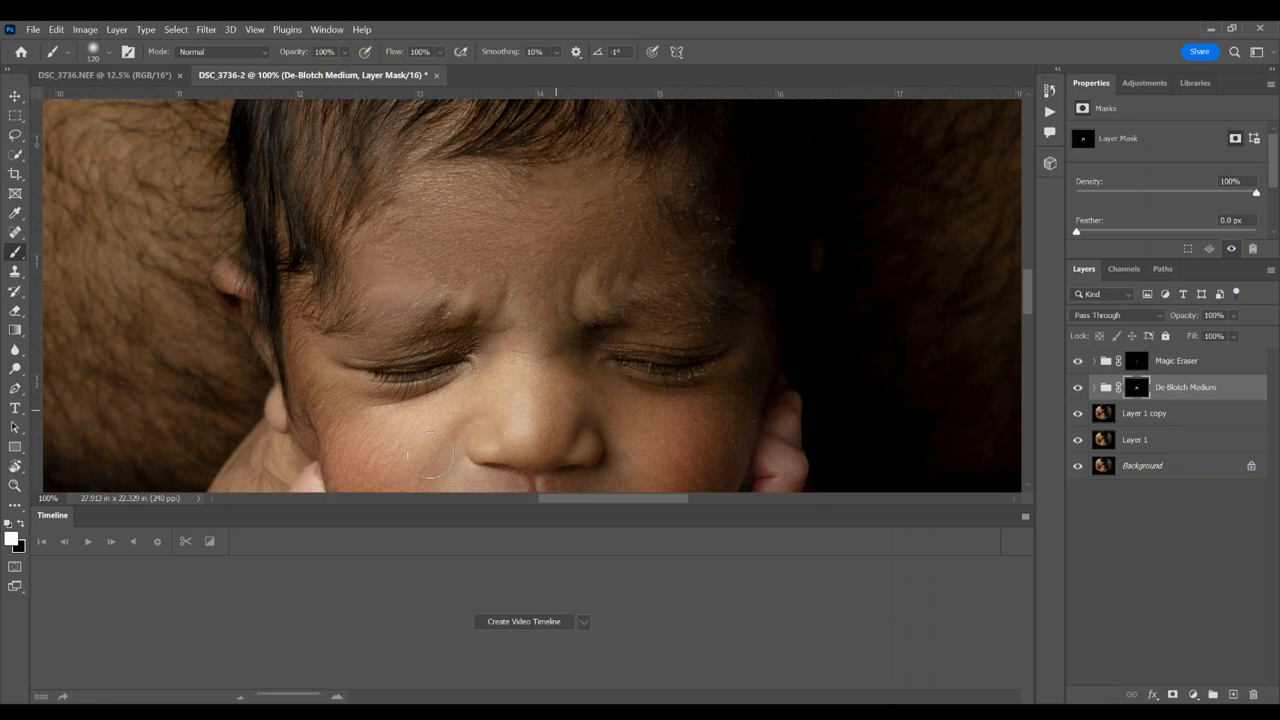
Step: Compare the photo with and without De-Blotch Medium at 33.3% zoom by toggling that group's visibility
key(ctrl+minus)
key(ctrl+minus)
key(ctrl+minus)
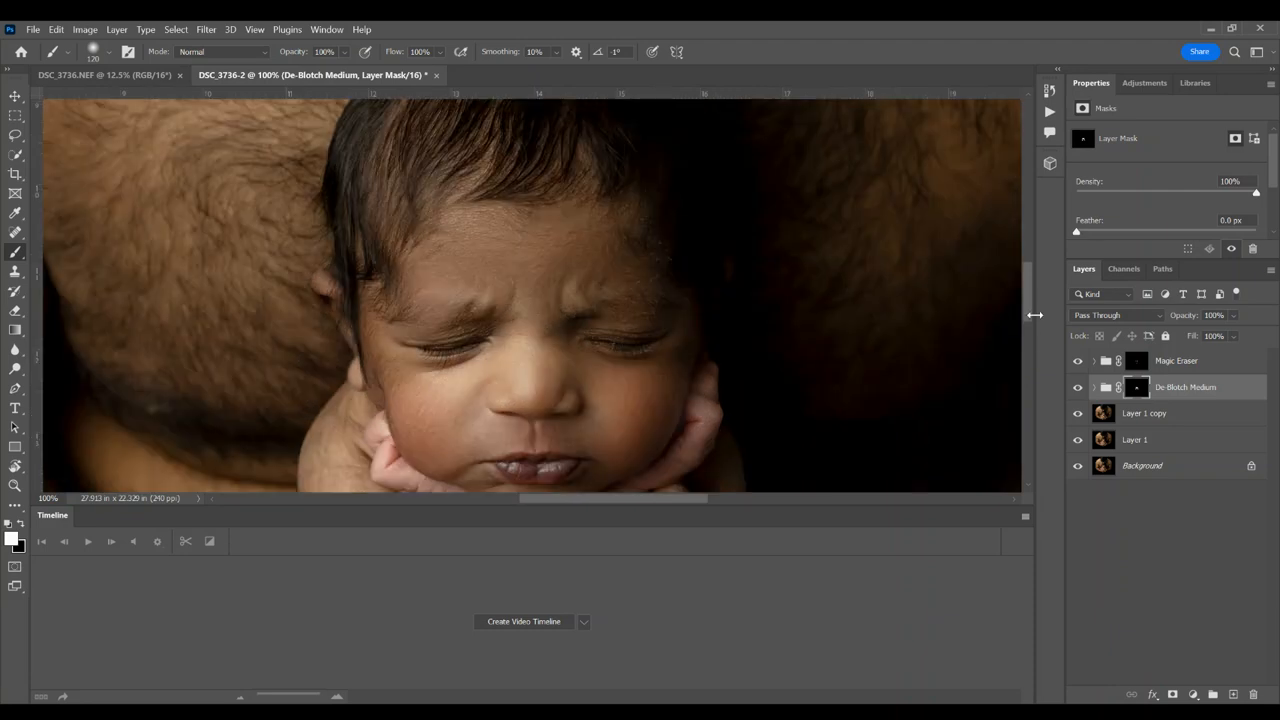
click(1078, 387)
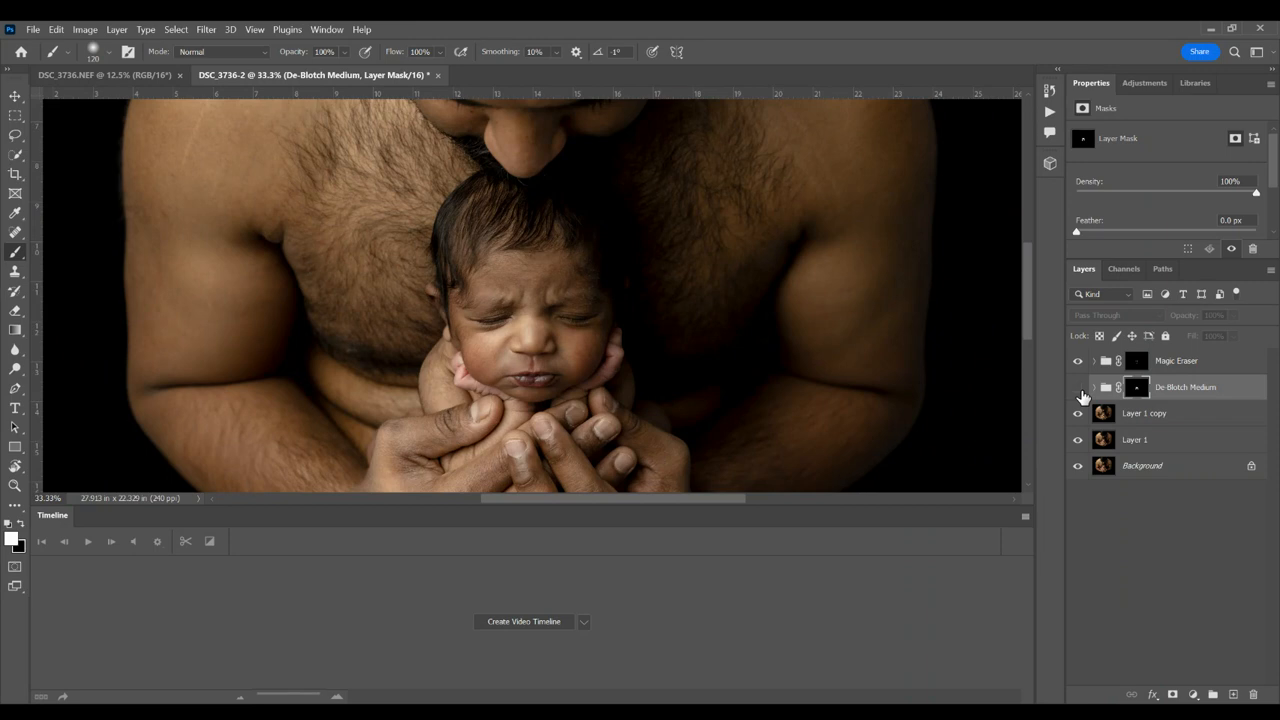
click(1079, 389)
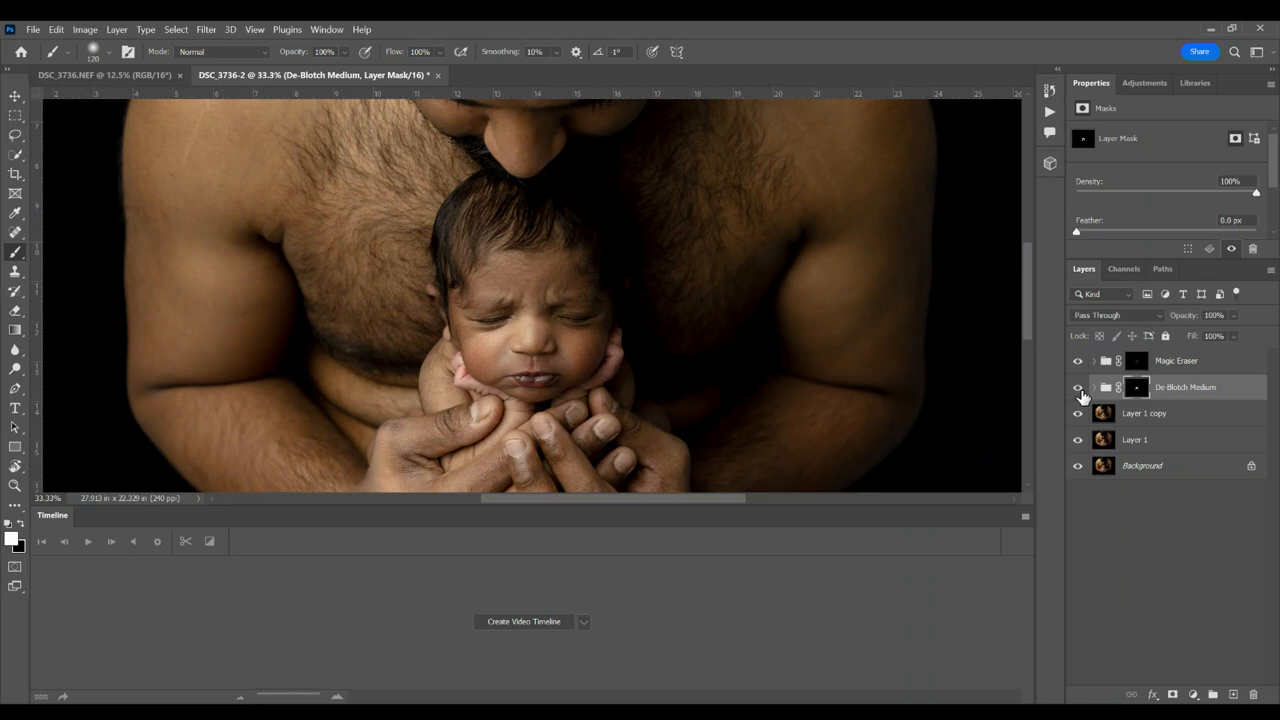
click(1079, 389)
click(1079, 389)
click(1079, 389)
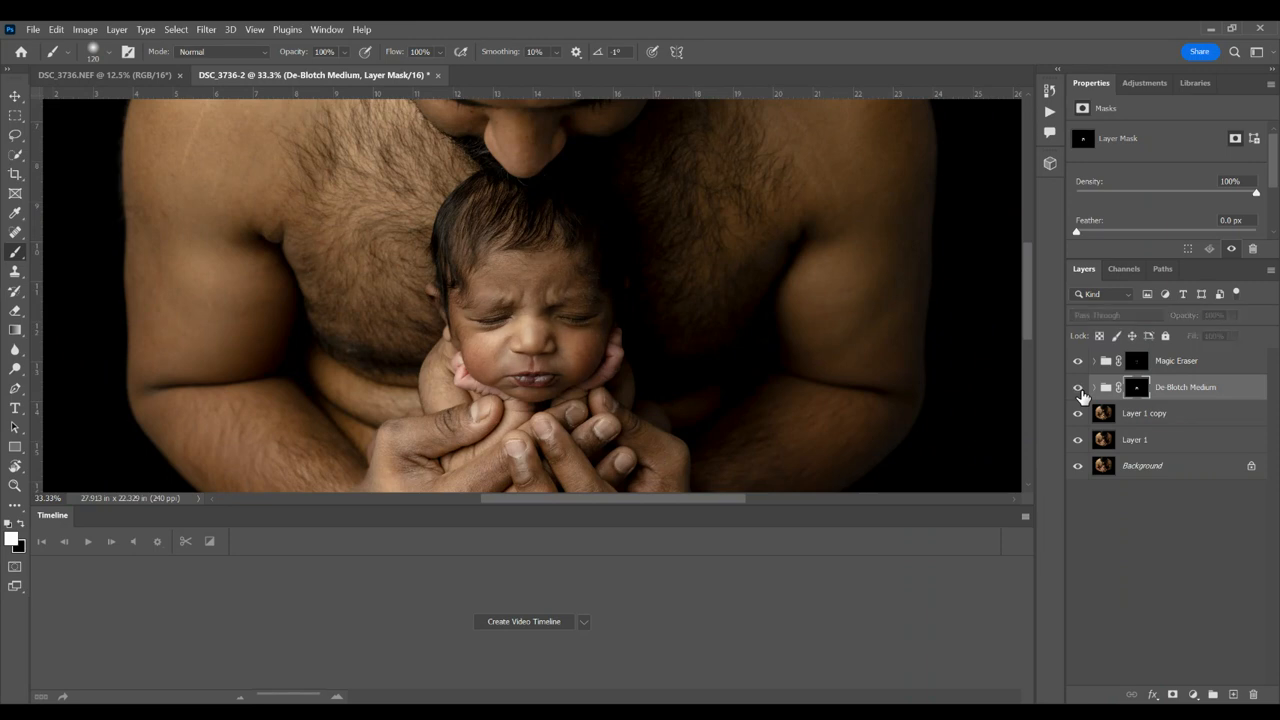
click(1079, 389)
click(1079, 389)
click(1079, 389)
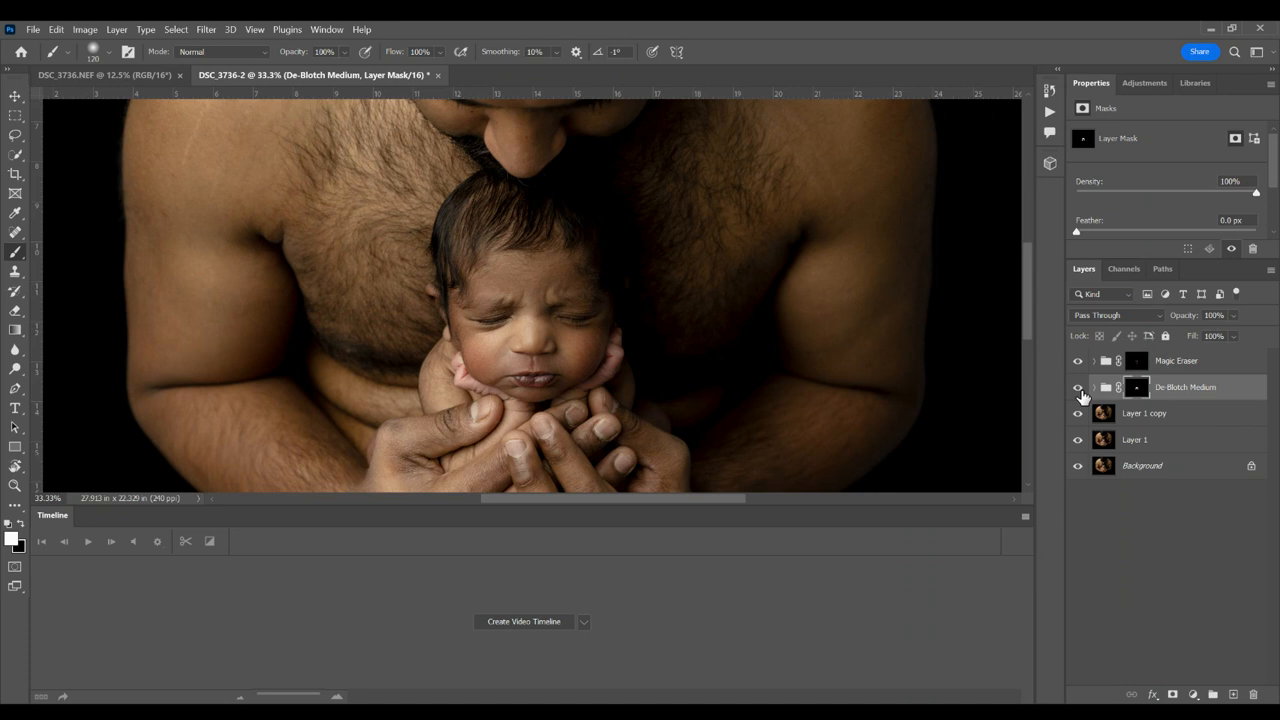
Step: Compare the portrait with and without the De-Blotch Medium group at 25% zoom
click(1079, 389)
click(1079, 389)
key(ctrl+minus)
click(1078, 392)
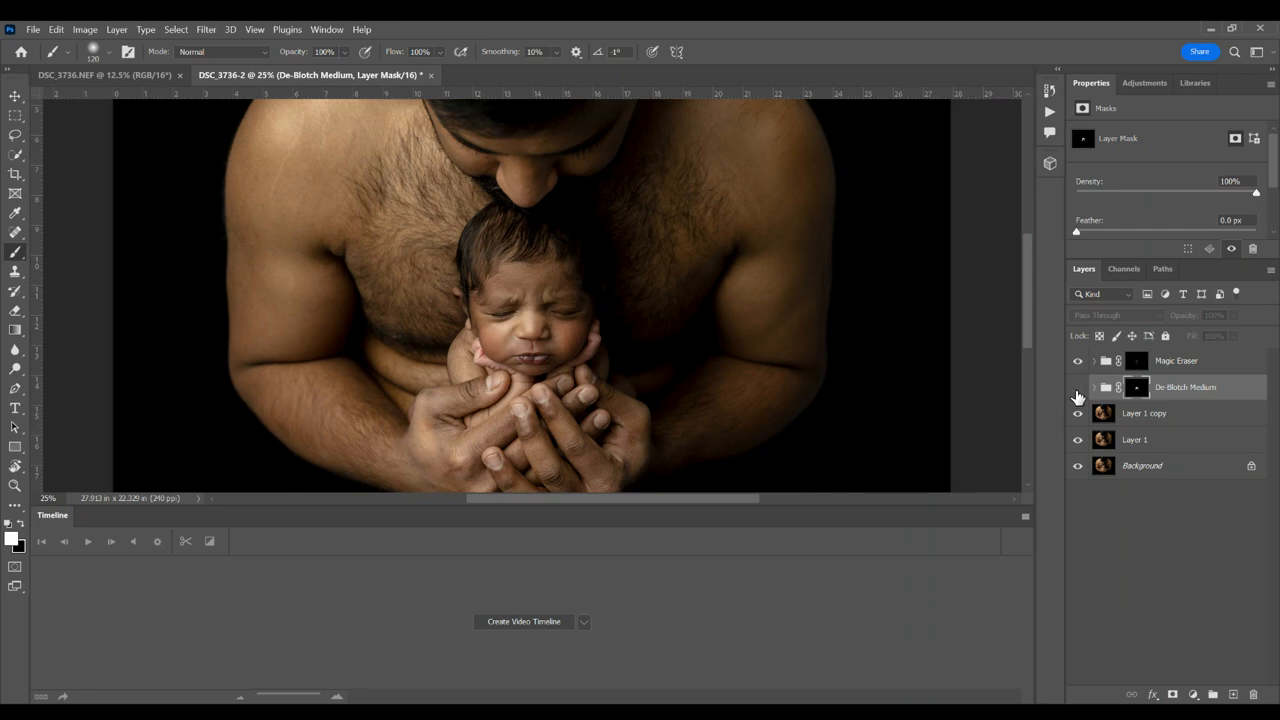
click(1078, 392)
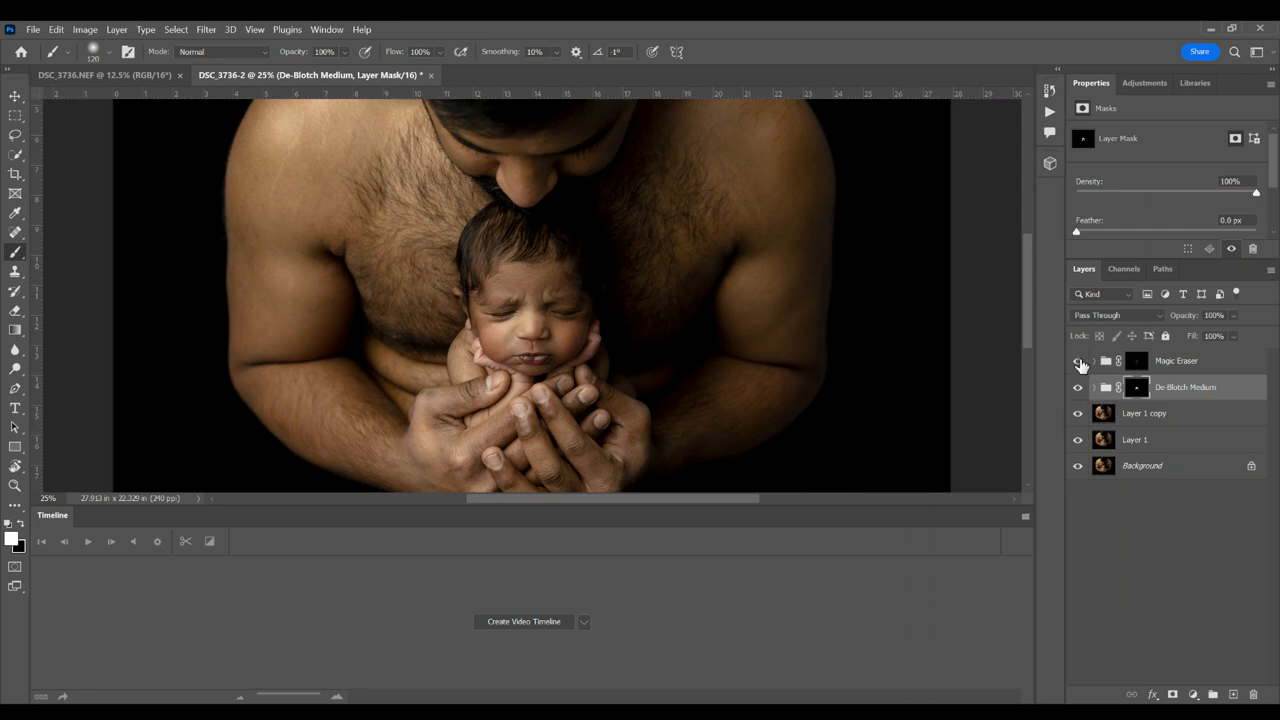
Step: On the Magic Eraser mask, paint black over the smoothed skin above the baby's left-hand eyebrow in the photo to restore its texture
key(ctrl+plus)
key(ctrl+plus)
key(ctrl+plus)
key(ctrl+plus)
key(ctrl+plus)
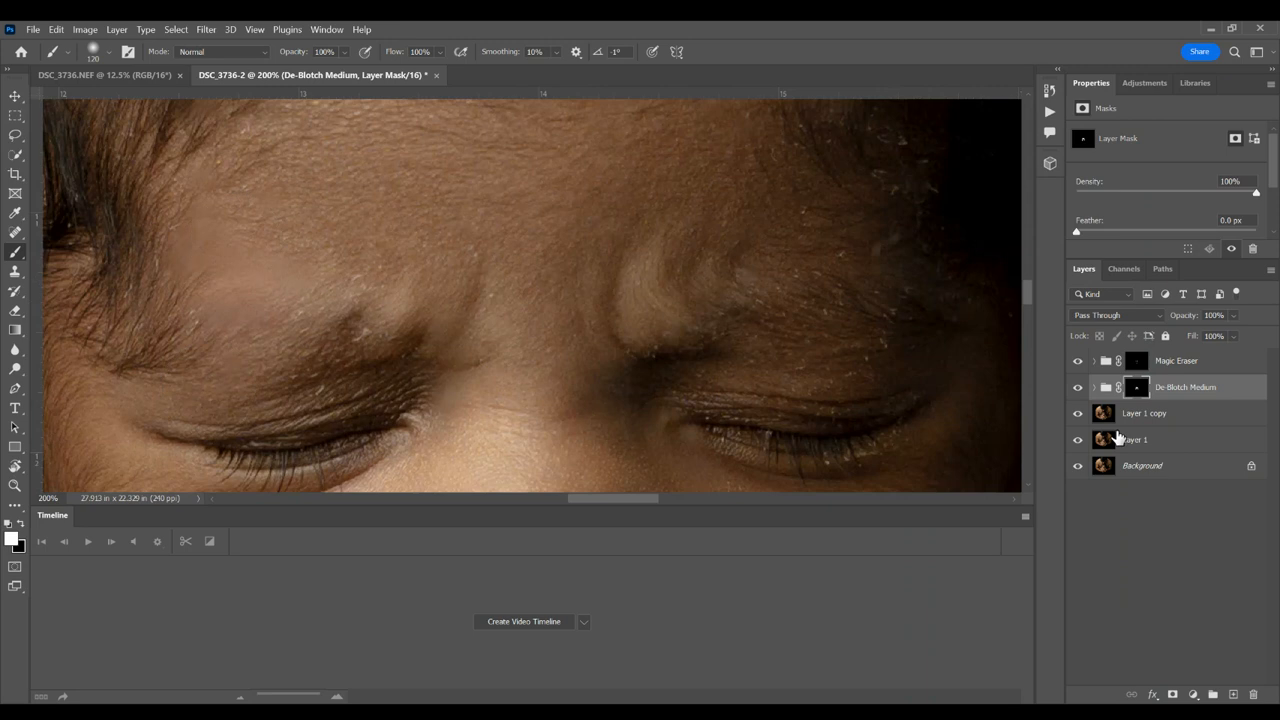
click(1134, 364)
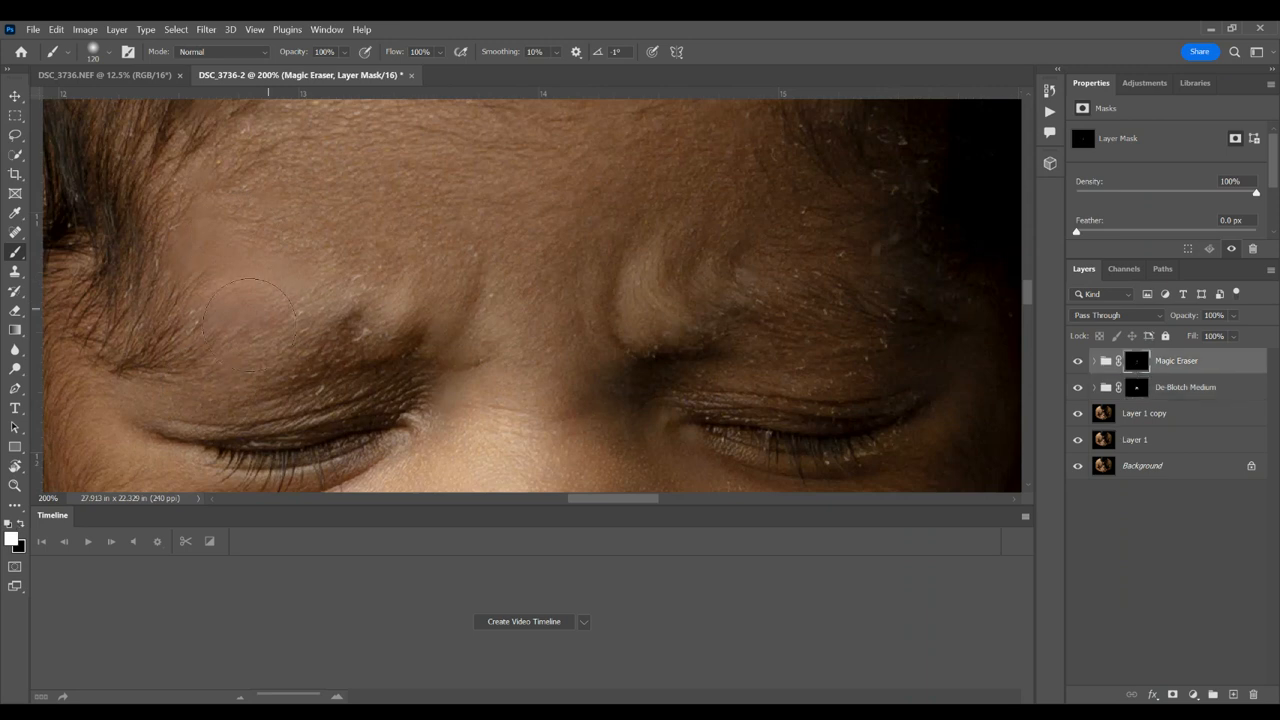
key(x)
mouse_move(225, 350)
mouse_down()
mouse_move(280, 320)
mouse_move(244, 318)
mouse_move(210, 238)
mouse_move(301, 266)
mouse_up()
Step: Reduce the brush to 32 px and paint white on the Magic Eraser mask over the flakes at that eyebrow's inner end
click(21, 523)
click(108, 51)
drag(112, 97, 100, 100)
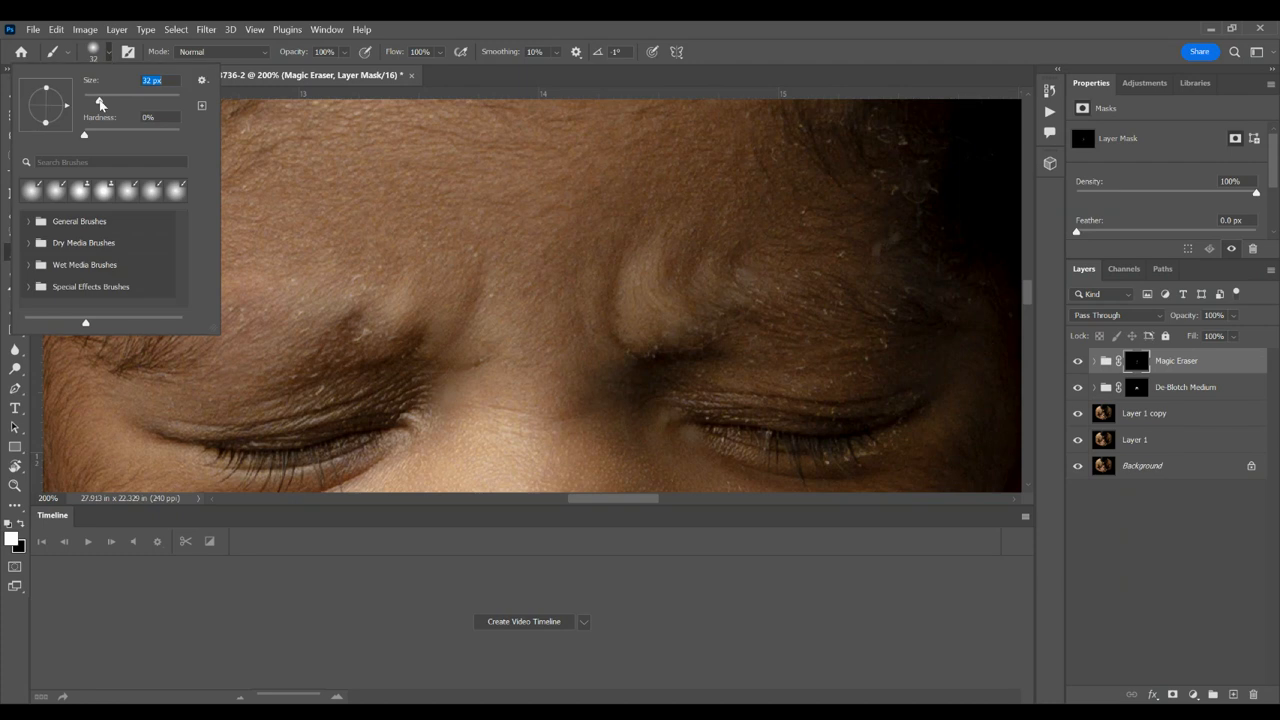
click(361, 341)
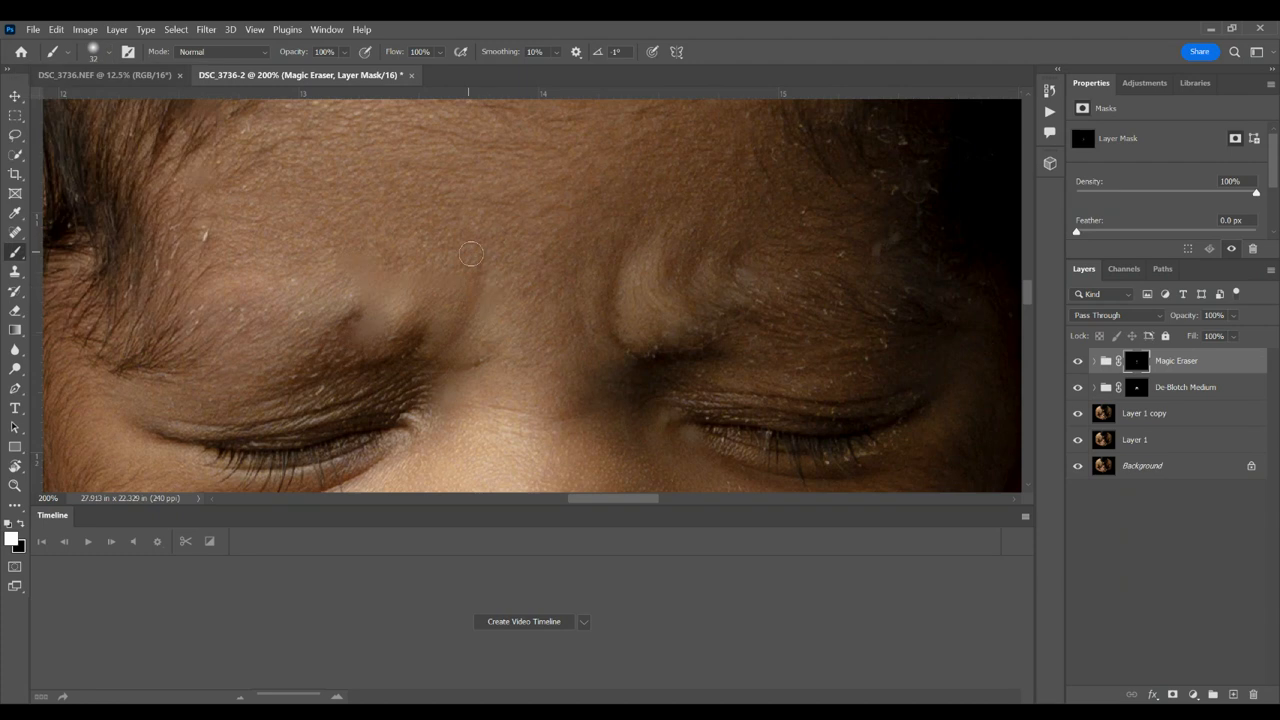
Step: Reduce the brush to 12 px and refine the Magic Eraser mask over the flakes by the right-hand temple, alternating black and white
click(93, 51)
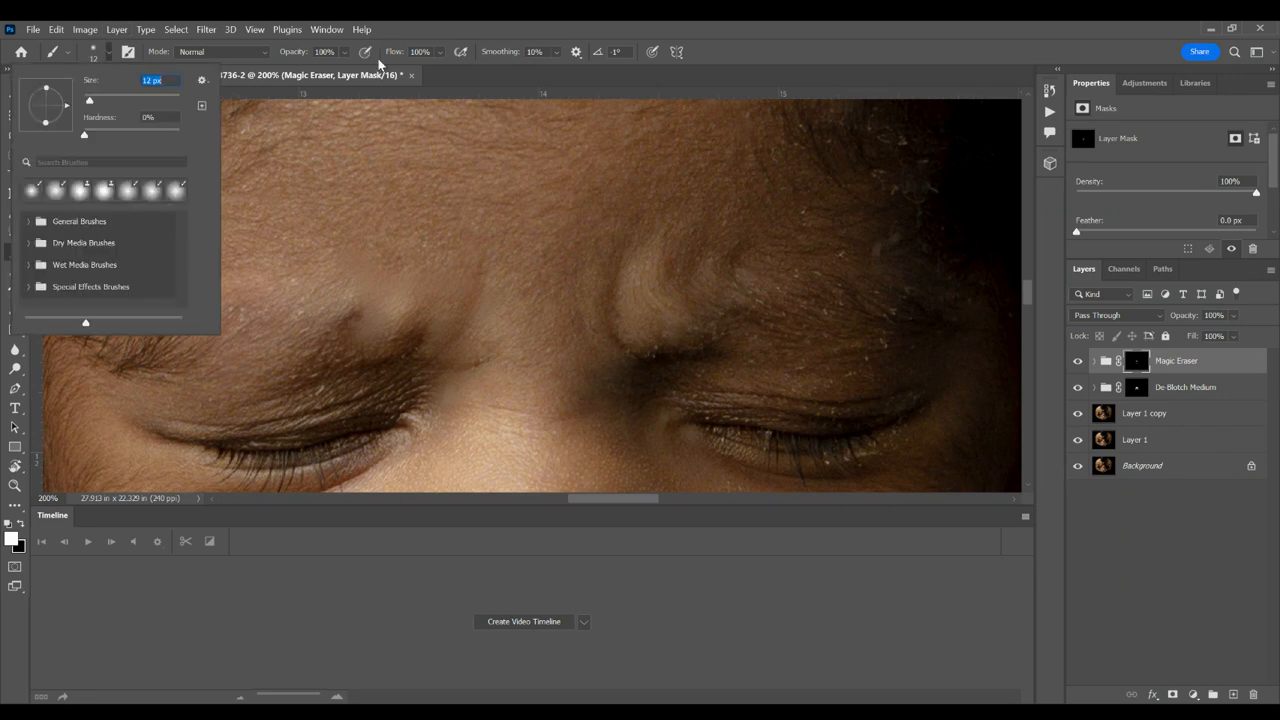
click(437, 33)
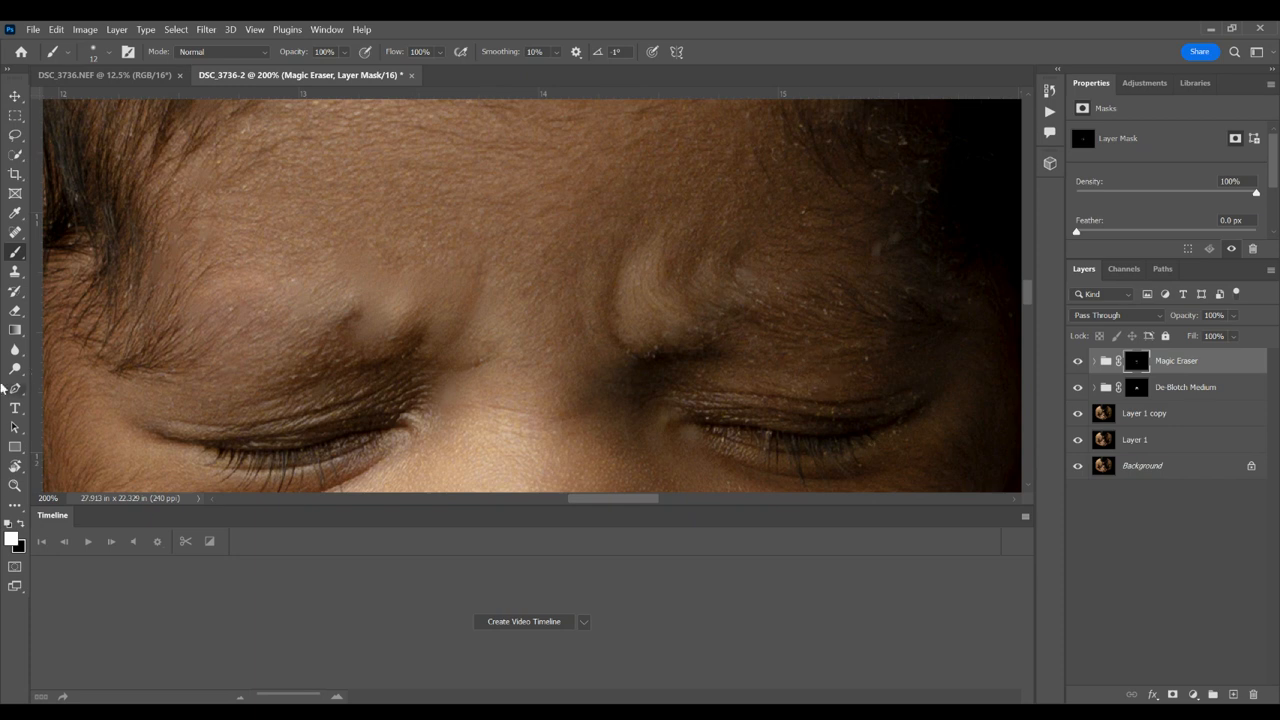
click(21, 526)
drag(877, 258, 884, 240)
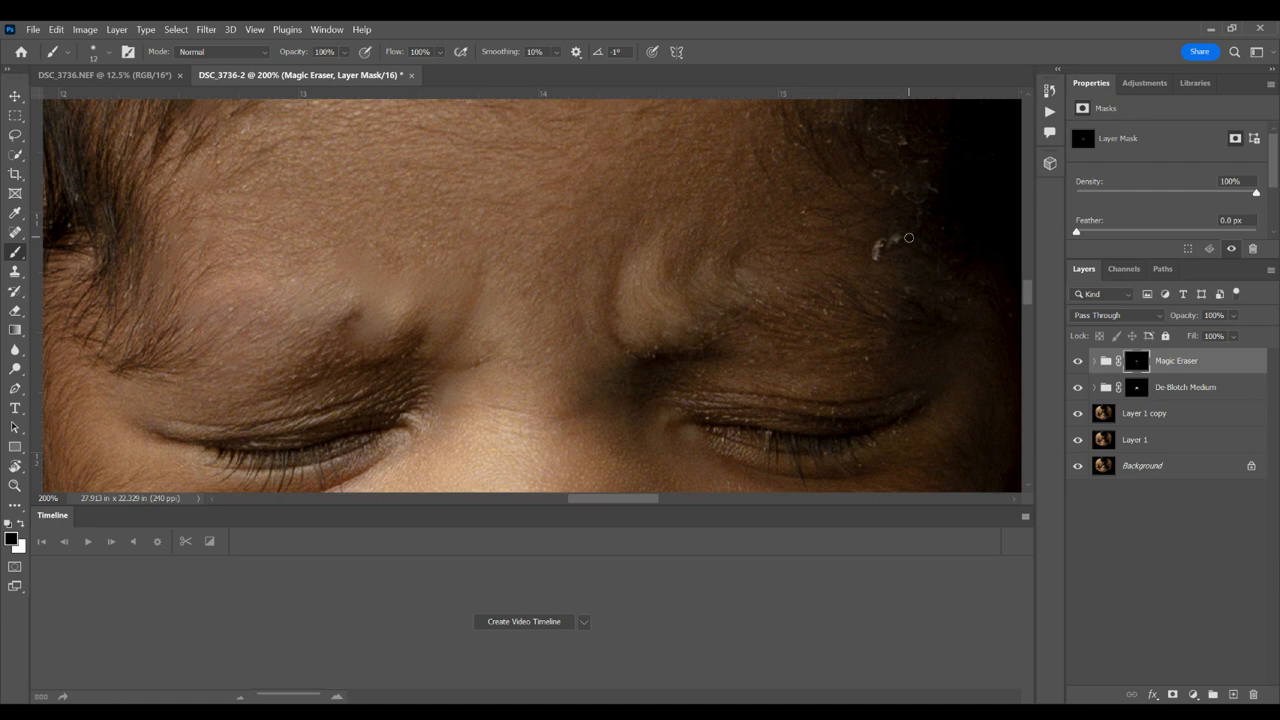
click(22, 524)
drag(877, 263, 880, 244)
Step: Review the overall retouch of the portrait at 25% zoom
key(ctrl+minus)
key(ctrl+minus)
key(ctrl+minus)
key(ctrl+minus)
key(ctrl+minus)
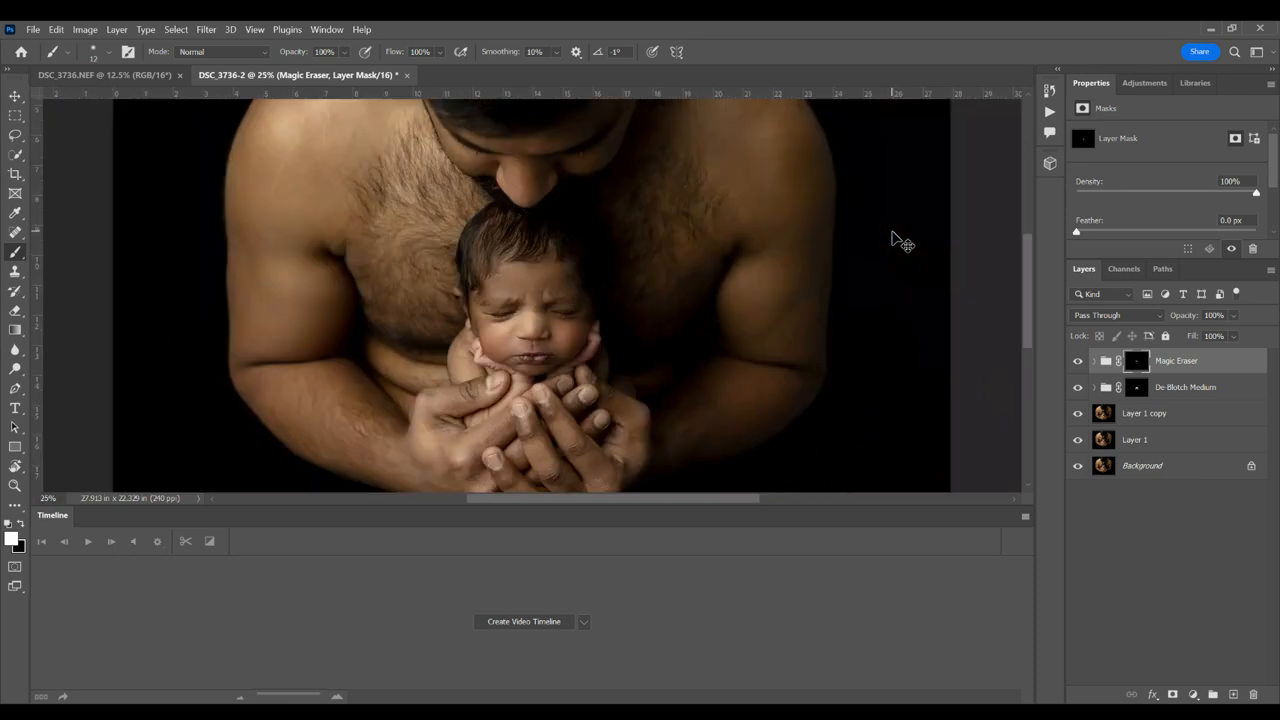